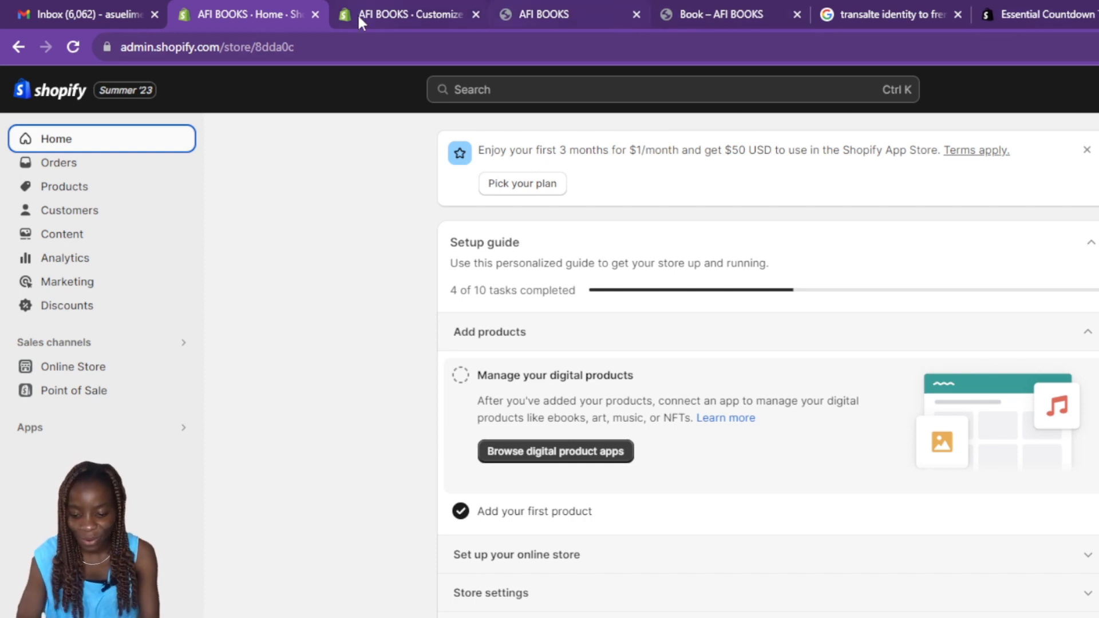
- Search the Shopify App Store for "buy button" and open the Buy Button channel app's page
click(1029, 16)
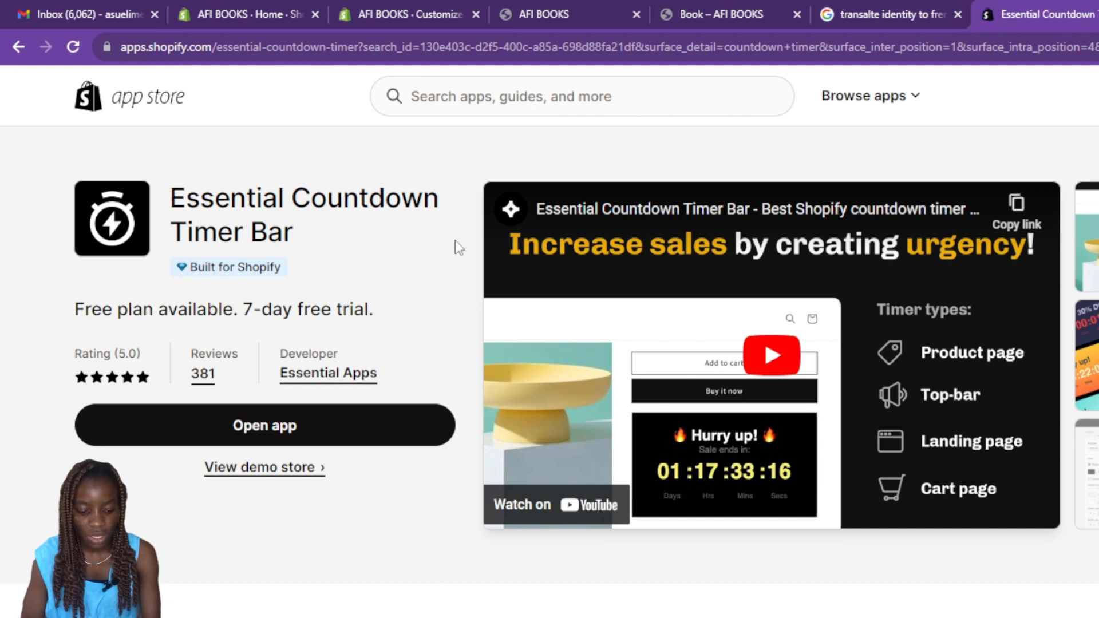
click(462, 103)
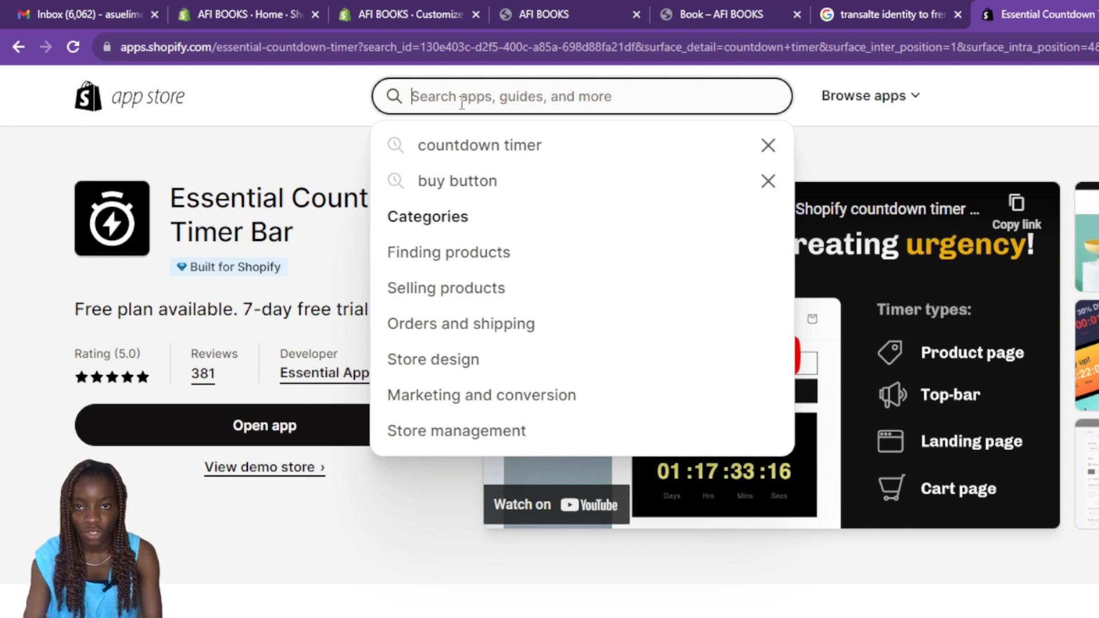
text(buy)
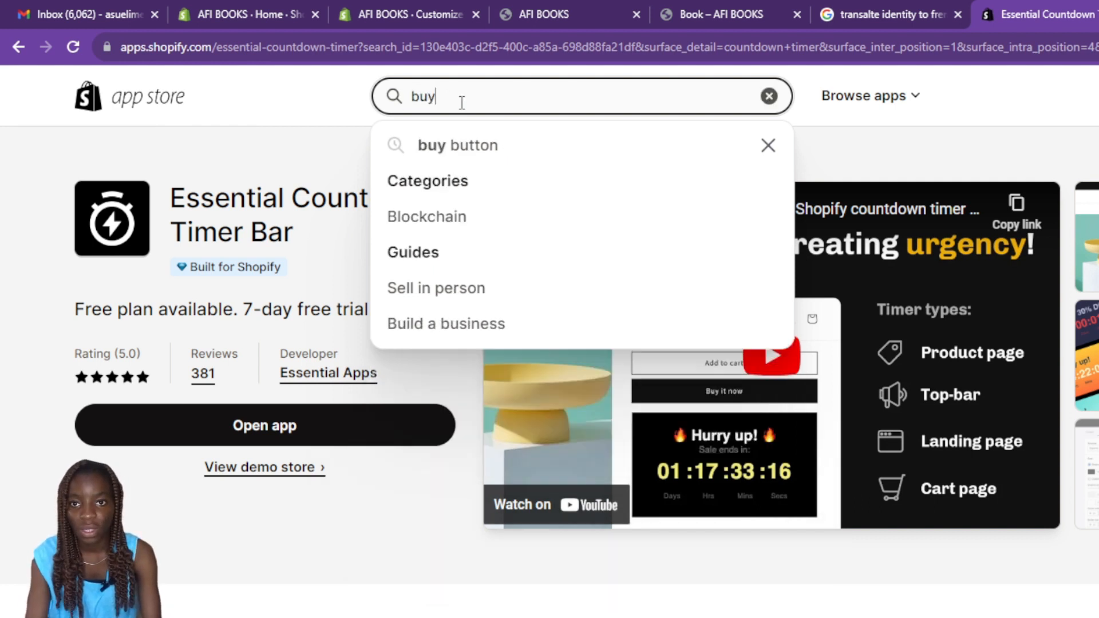
click(476, 150)
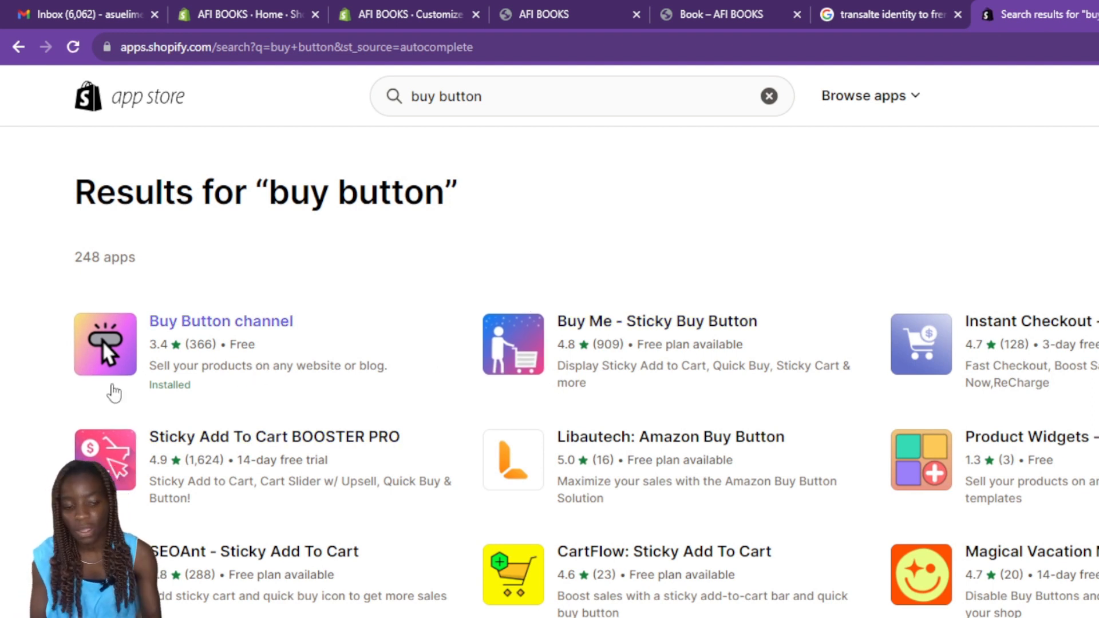
click(220, 321)
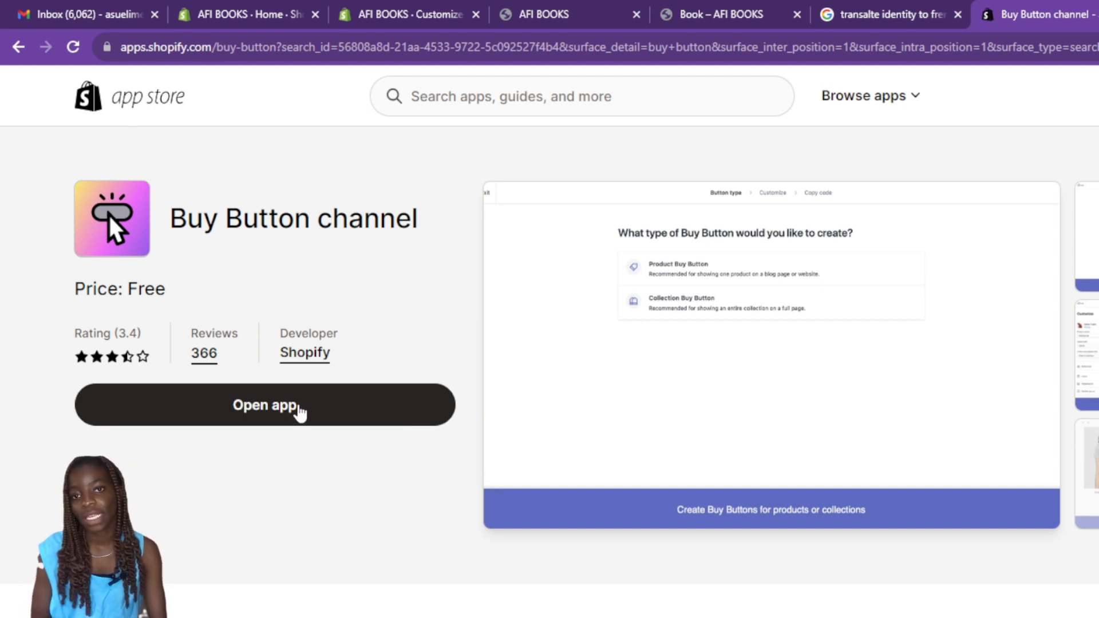
click(359, 396)
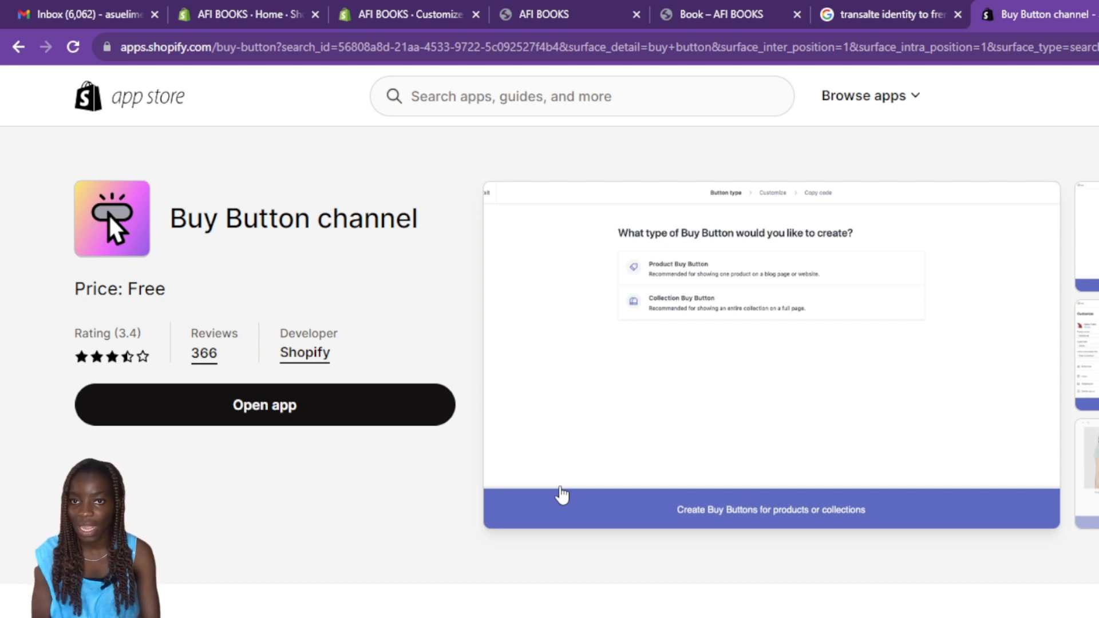
- Return to the AFI BOOKS store admin, find the installed apps matching "buy" and open the Buy Button channel
click(229, 13)
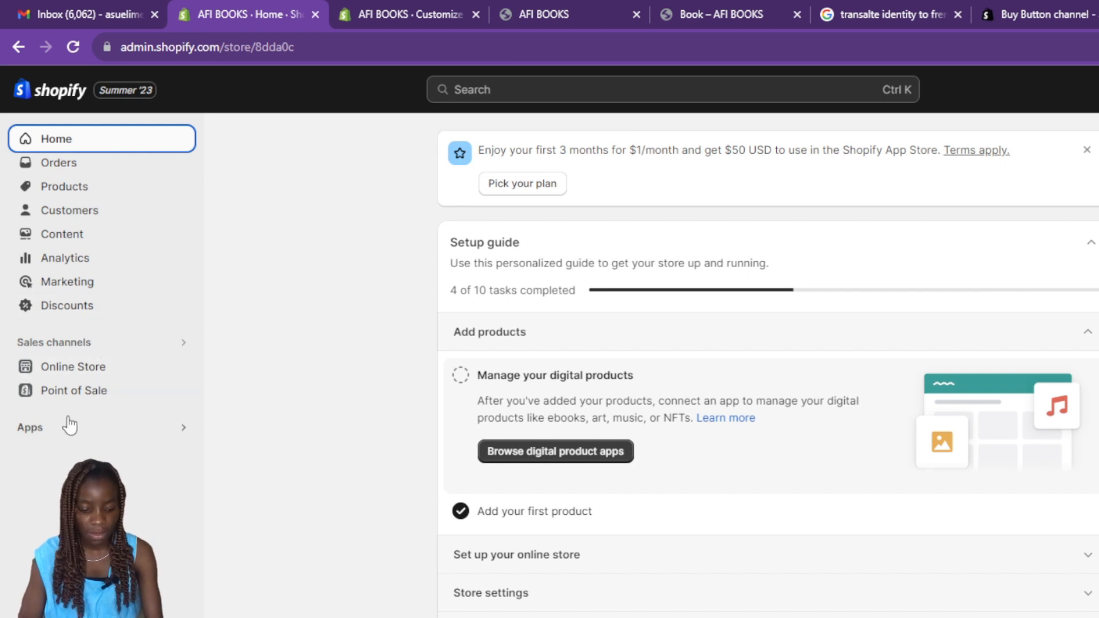
click(163, 435)
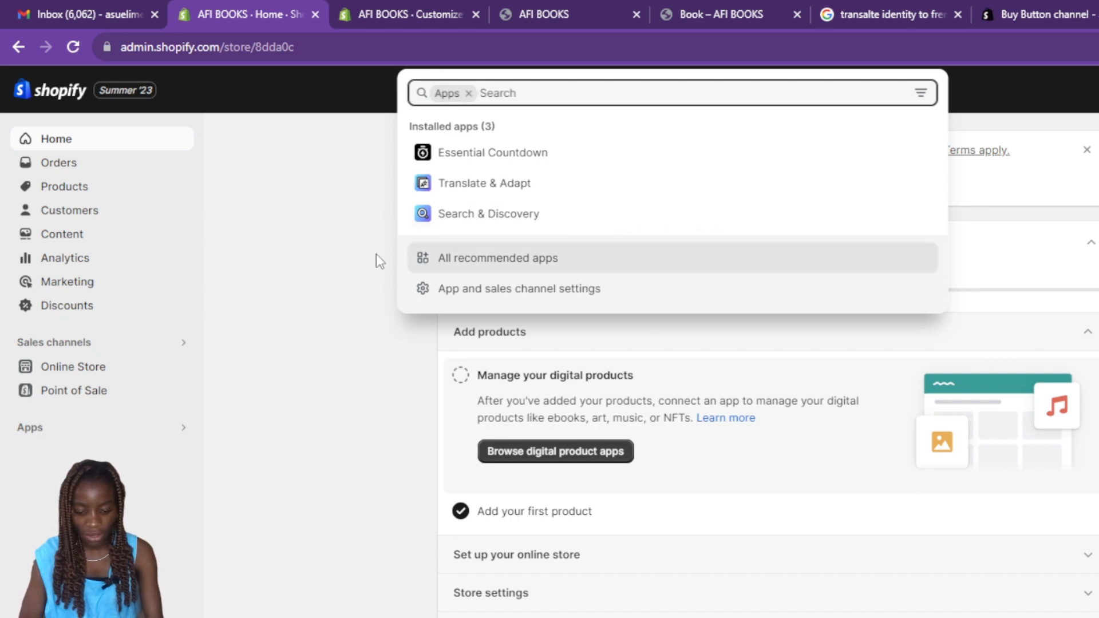
text(buy)
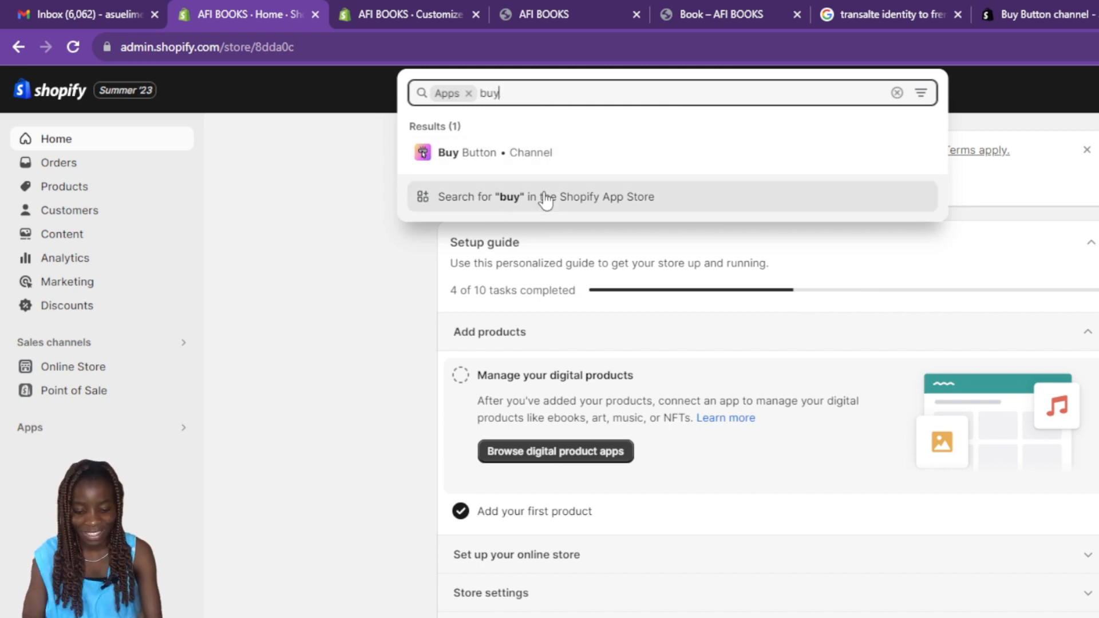
click(551, 154)
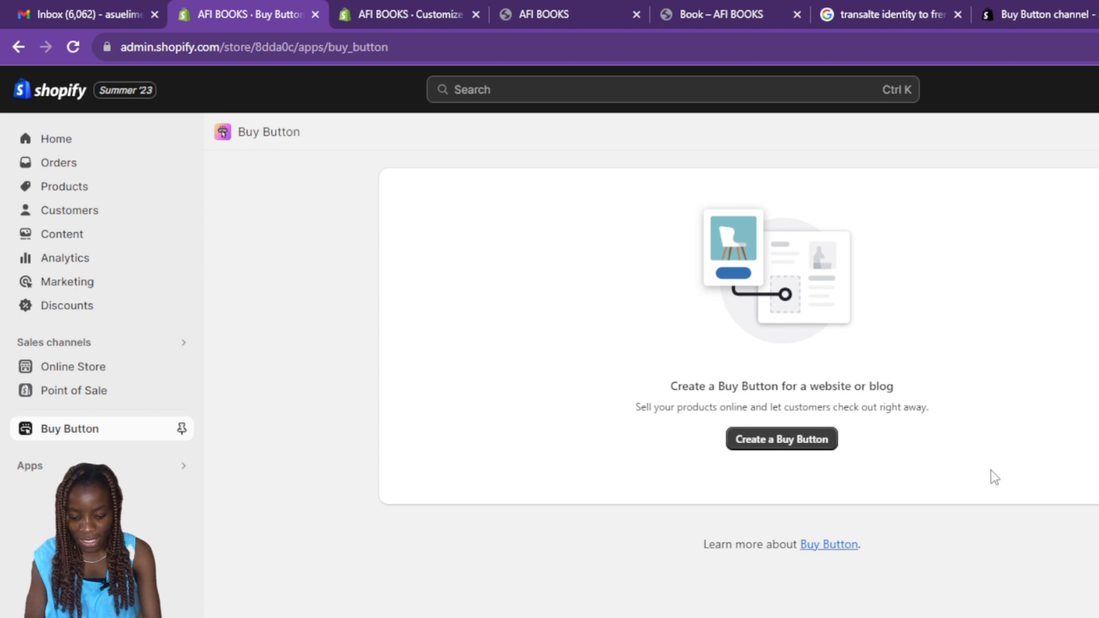
- Create a Product Buy Button for the product Book
click(779, 441)
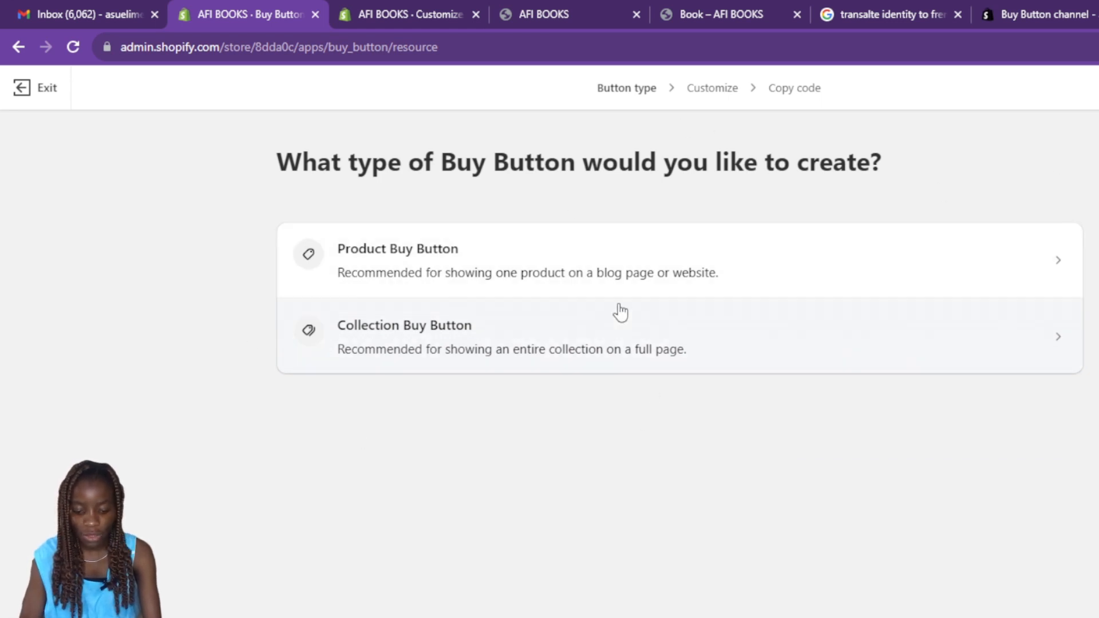
click(545, 251)
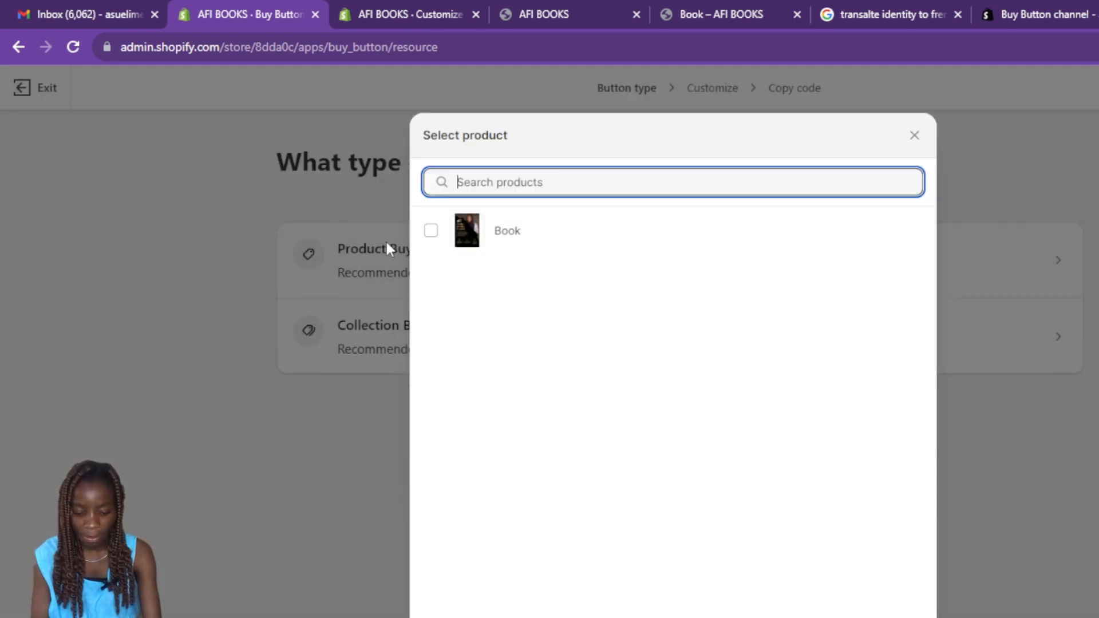
click(431, 232)
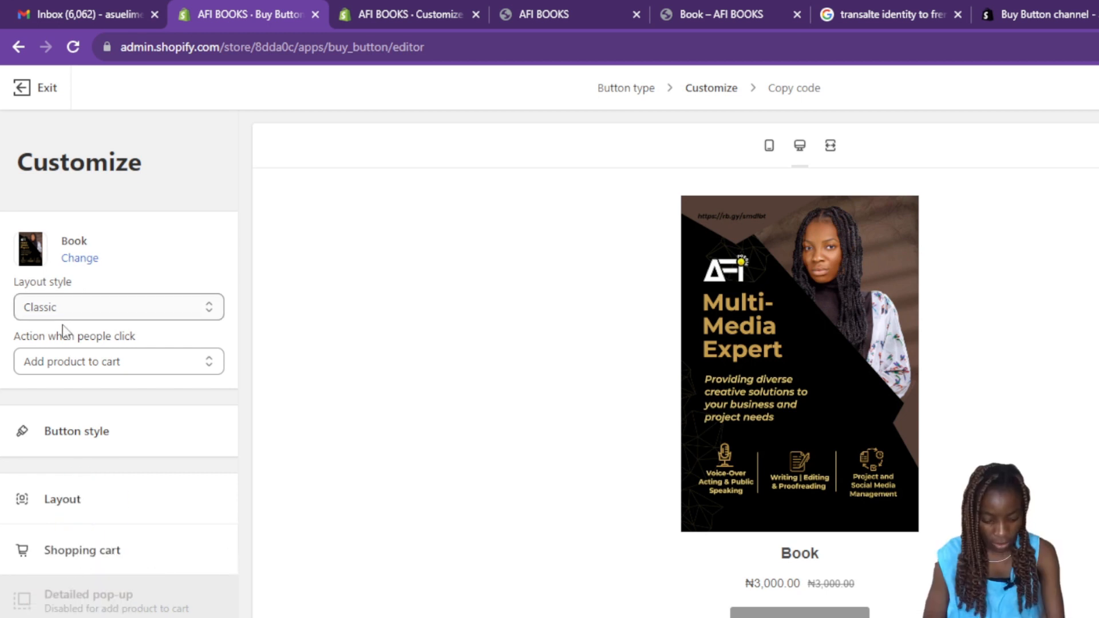
- Set the Buy Button's layout style to Full view and its click action to Add product to cart
click(199, 309)
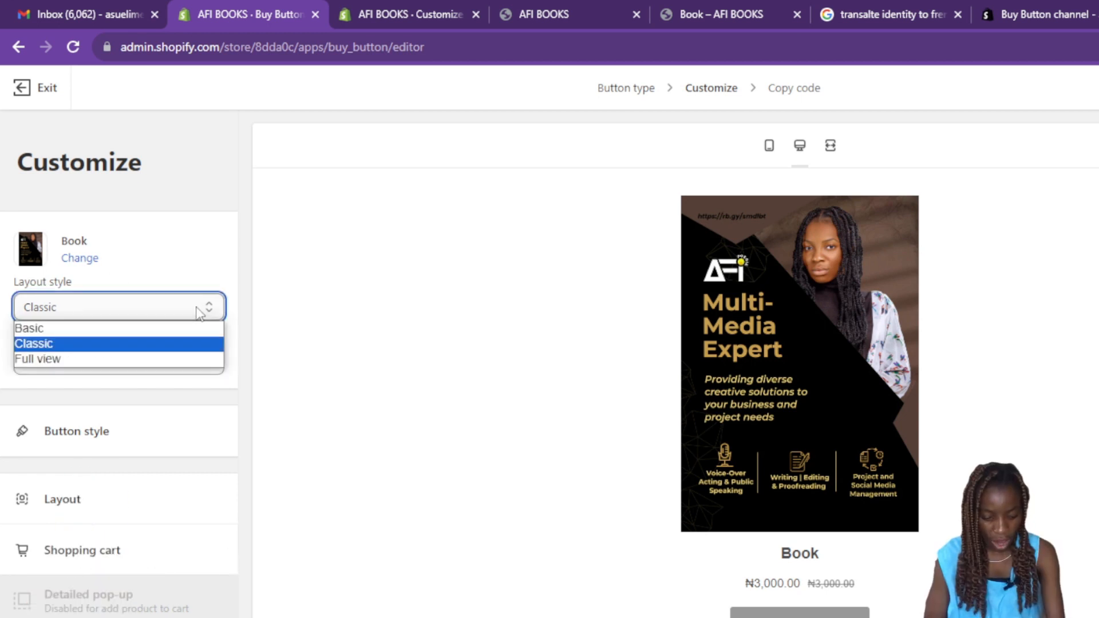
click(107, 359)
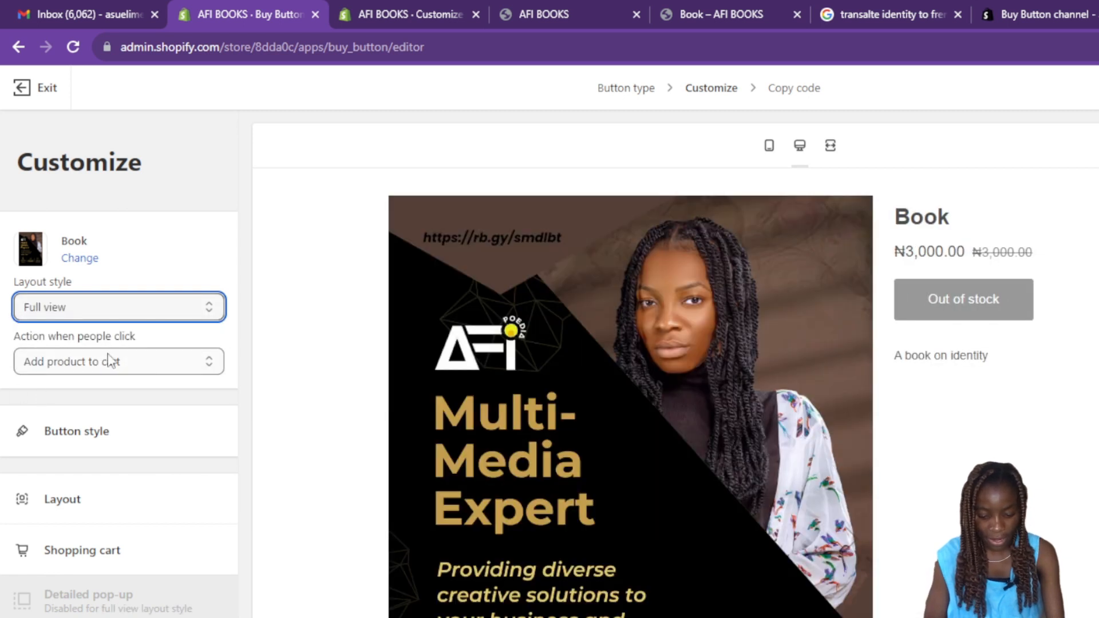
click(103, 365)
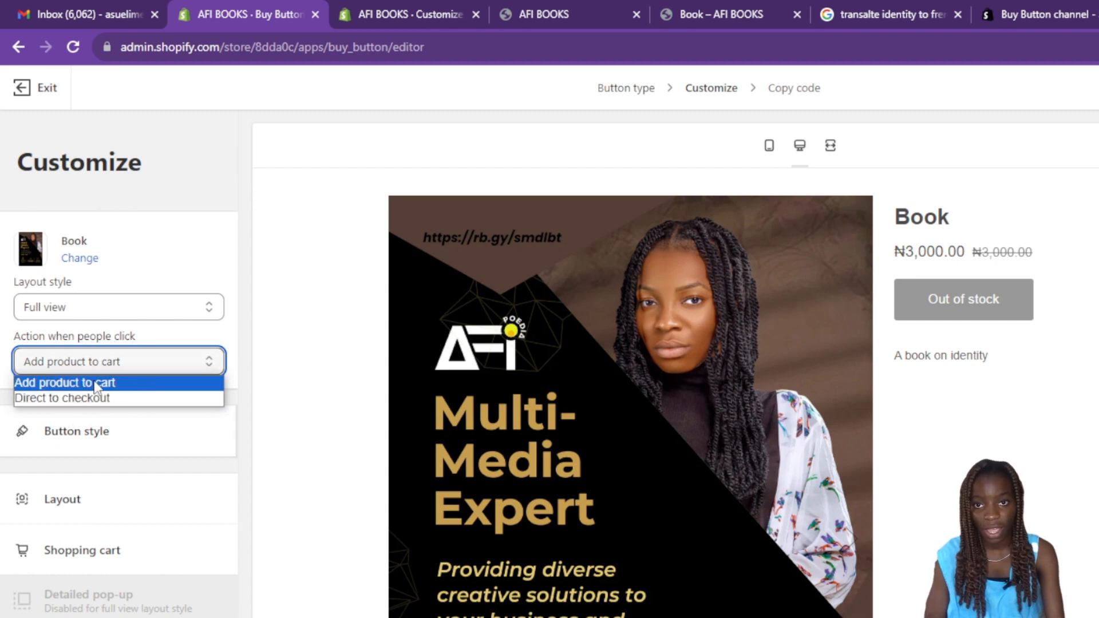
click(96, 385)
- In the button style settings, set the button corners to 6 px and the button width to 38 px
click(103, 442)
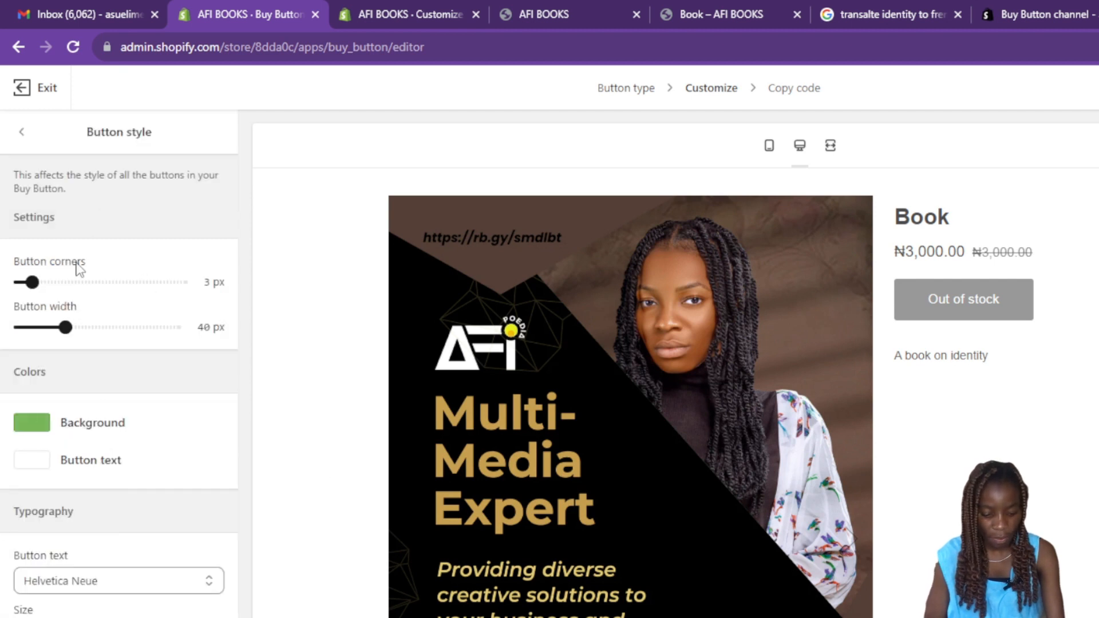
mouse_move(30, 280)
mouse_down()
mouse_move(70, 275)
mouse_move(44, 281)
mouse_up()
scroll(1097, 522, down, 2)
scroll(1097, 522, down, 3)
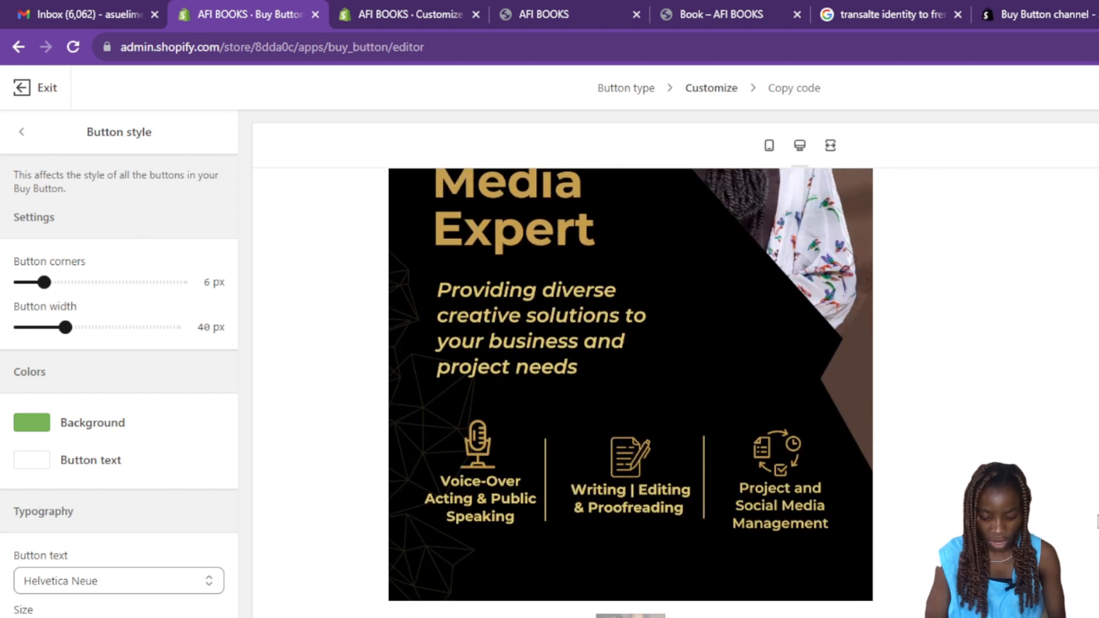
scroll(1097, 522, up, 5)
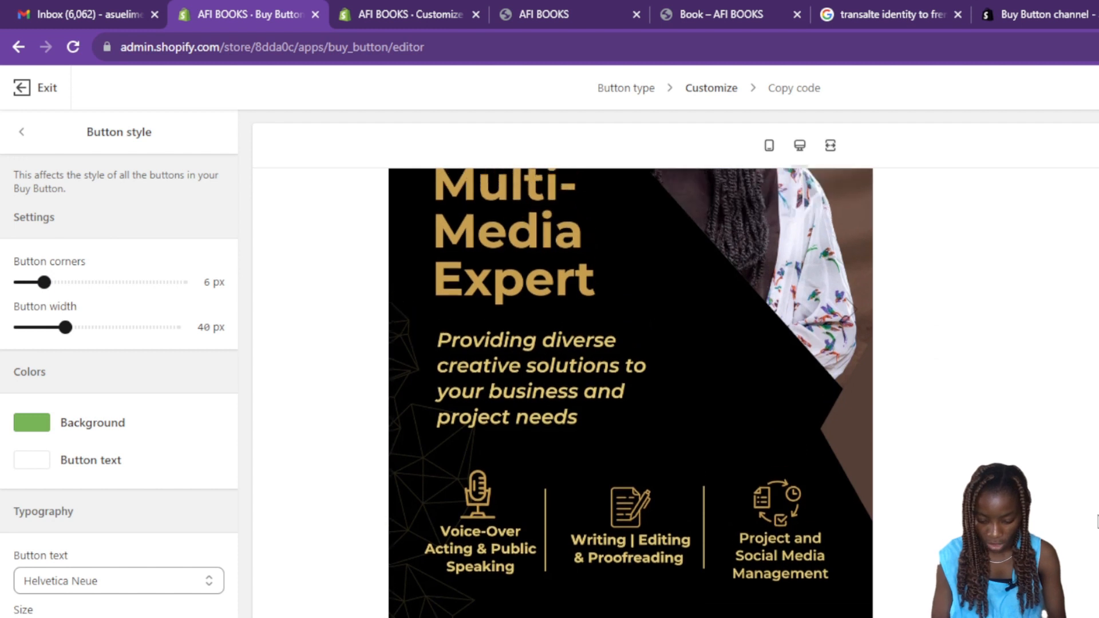
mouse_move(65, 327)
mouse_down()
mouse_move(81, 325)
mouse_move(63, 327)
mouse_up()
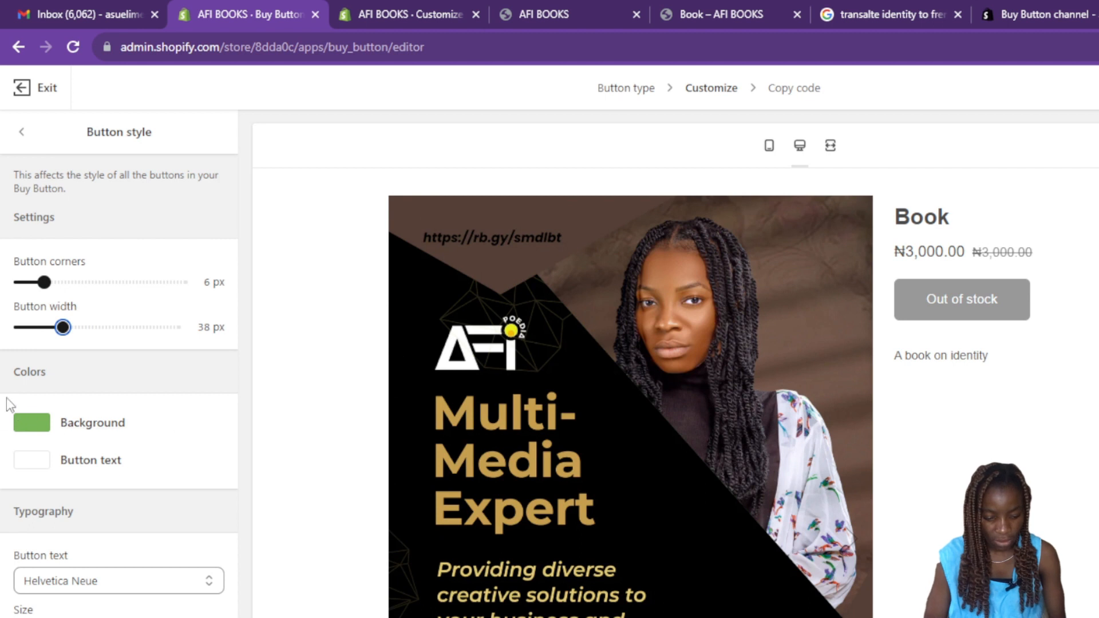
- Change the button's background colour to a muted blue
click(27, 425)
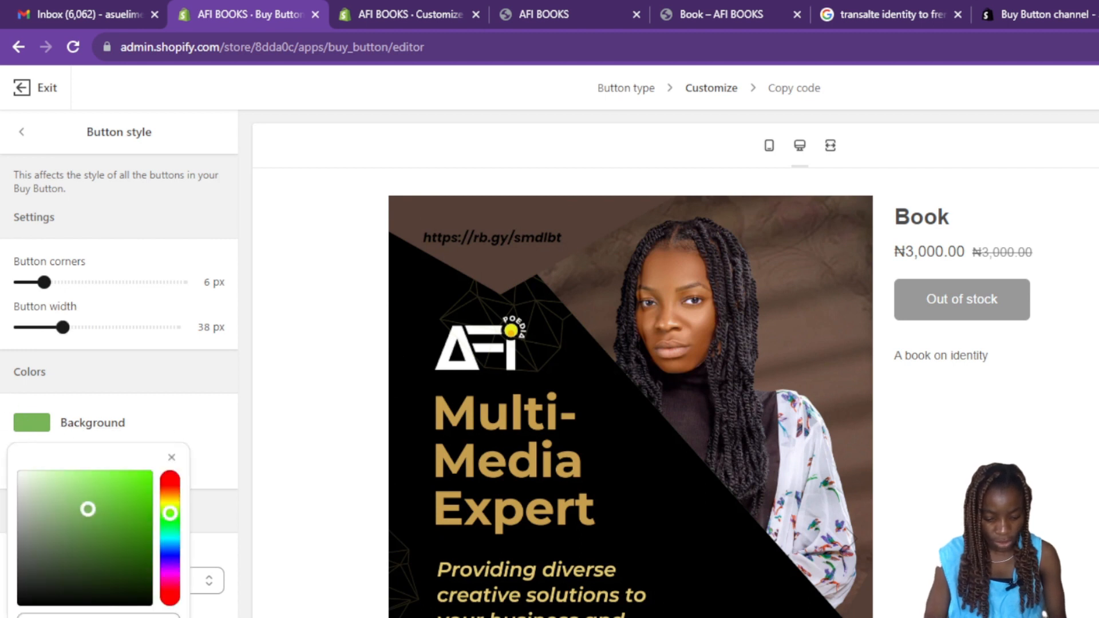
click(172, 547)
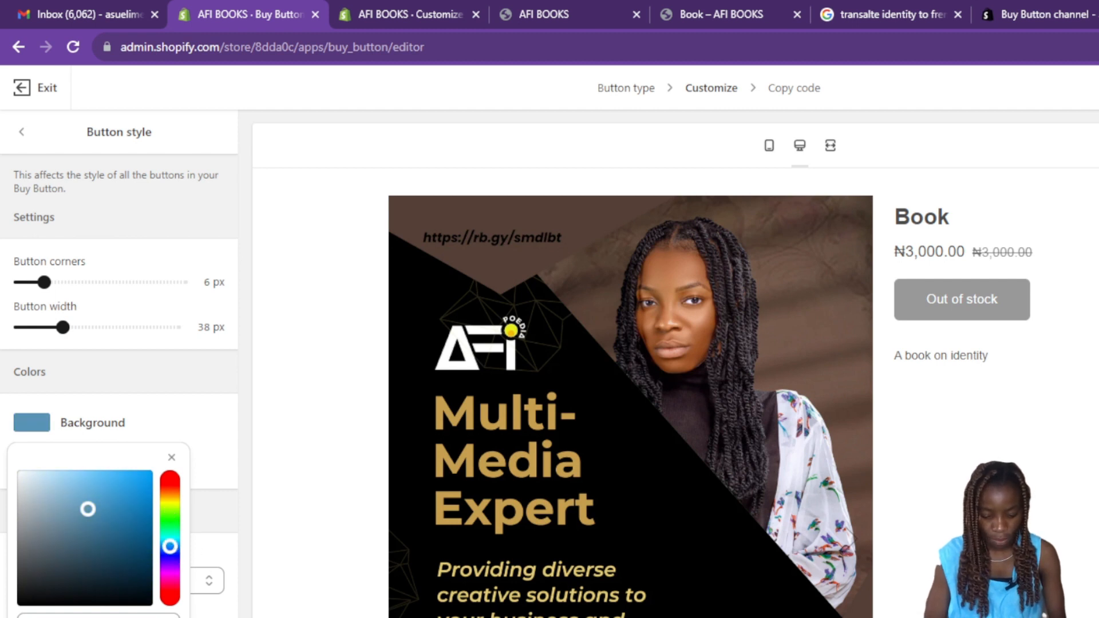
key(Escape)
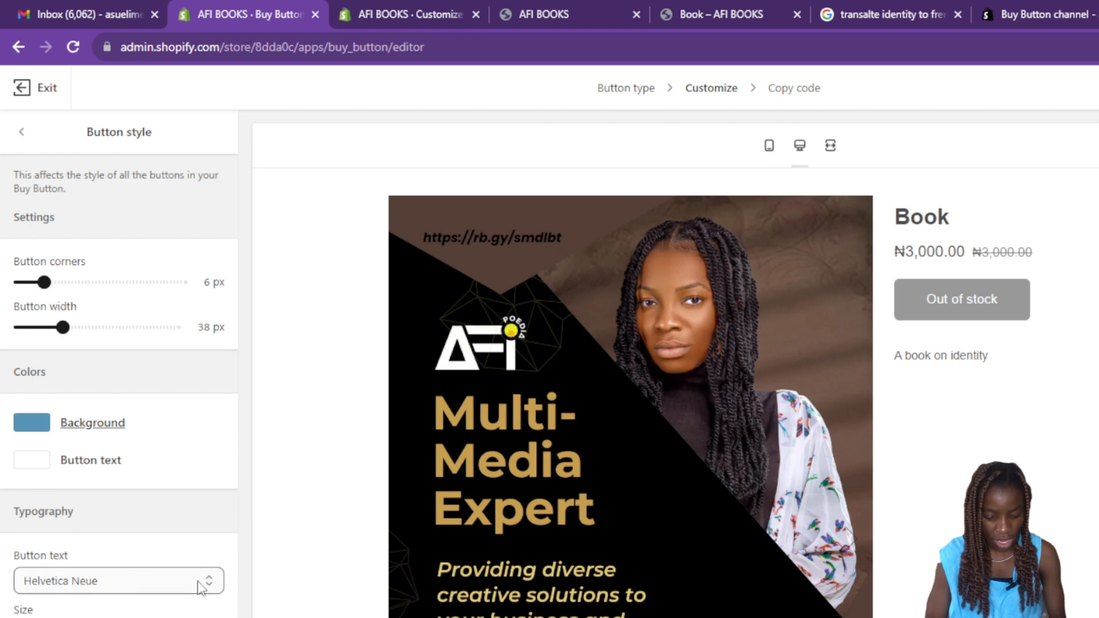
- Set the button text font to Arial, trying Droid Sans first, and leave the button style settings
click(184, 596)
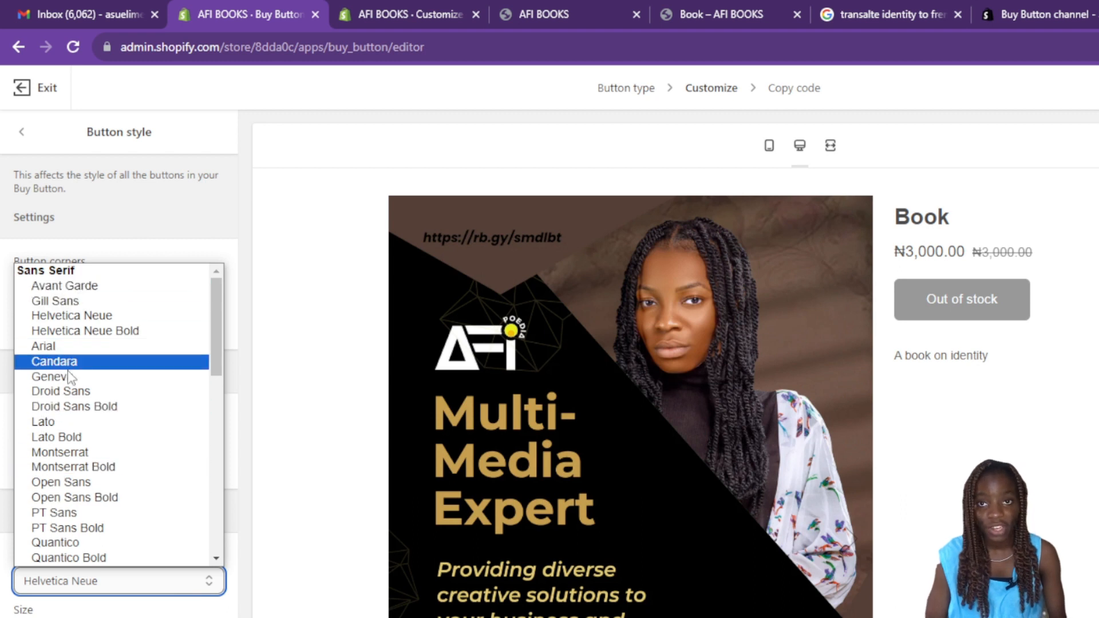
click(66, 392)
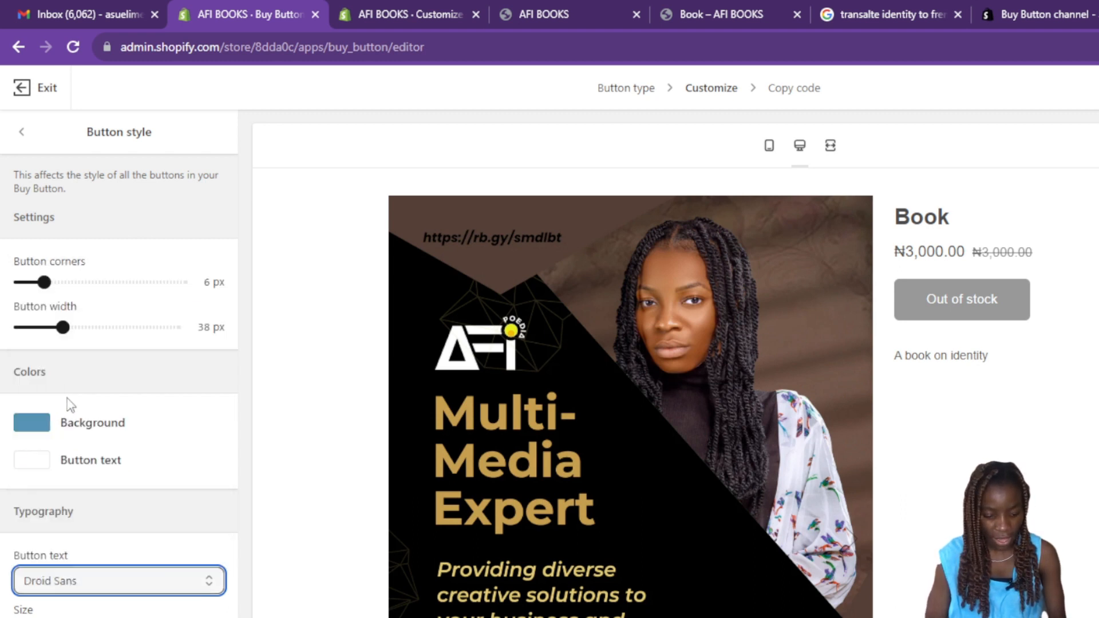
key(g)
click(170, 584)
click(111, 348)
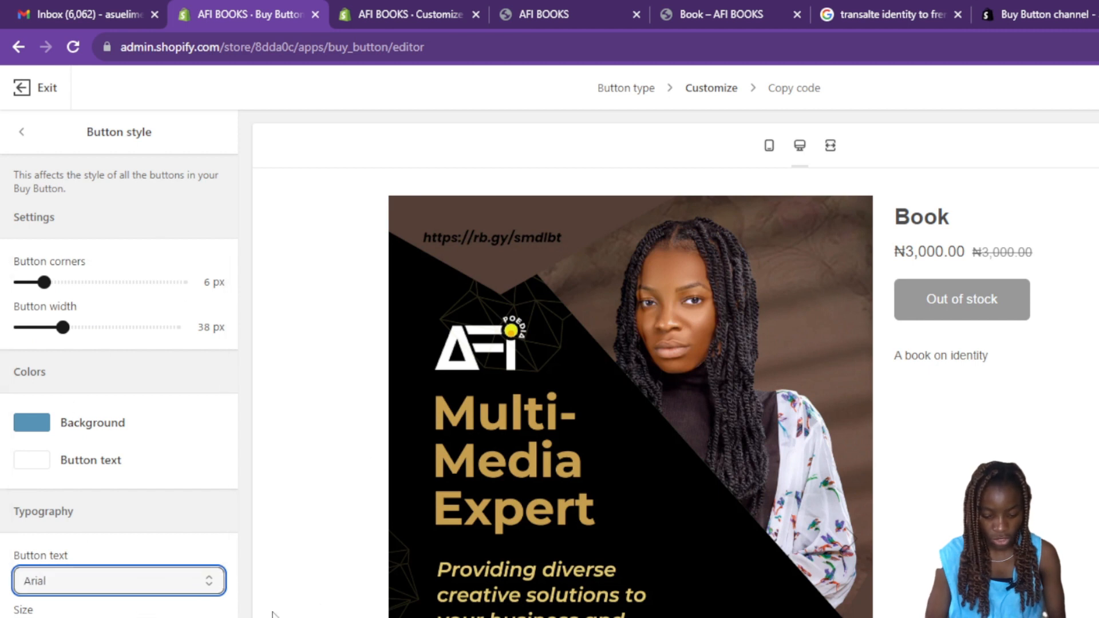
click(18, 135)
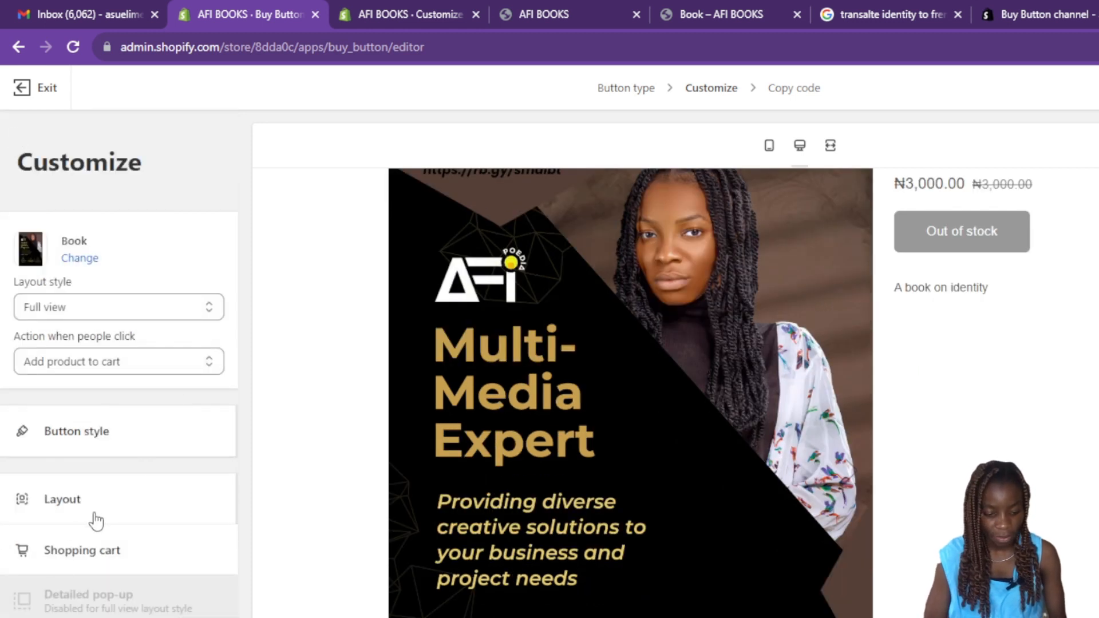
- In the layout settings, change the product title colour to the dark violet-blue #3f2f93
click(63, 500)
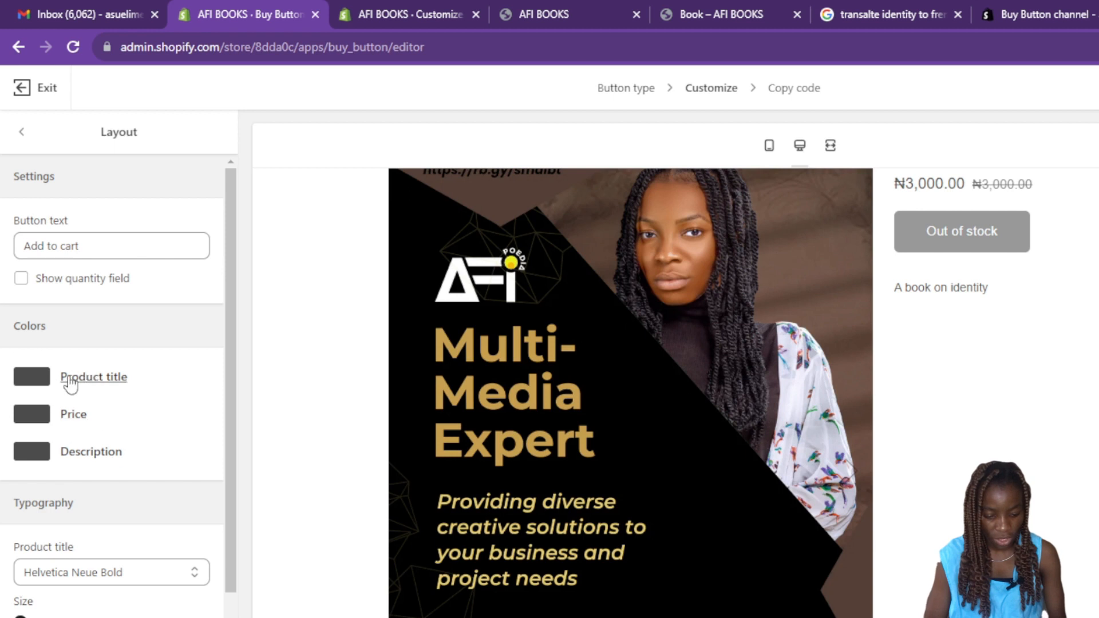
click(26, 380)
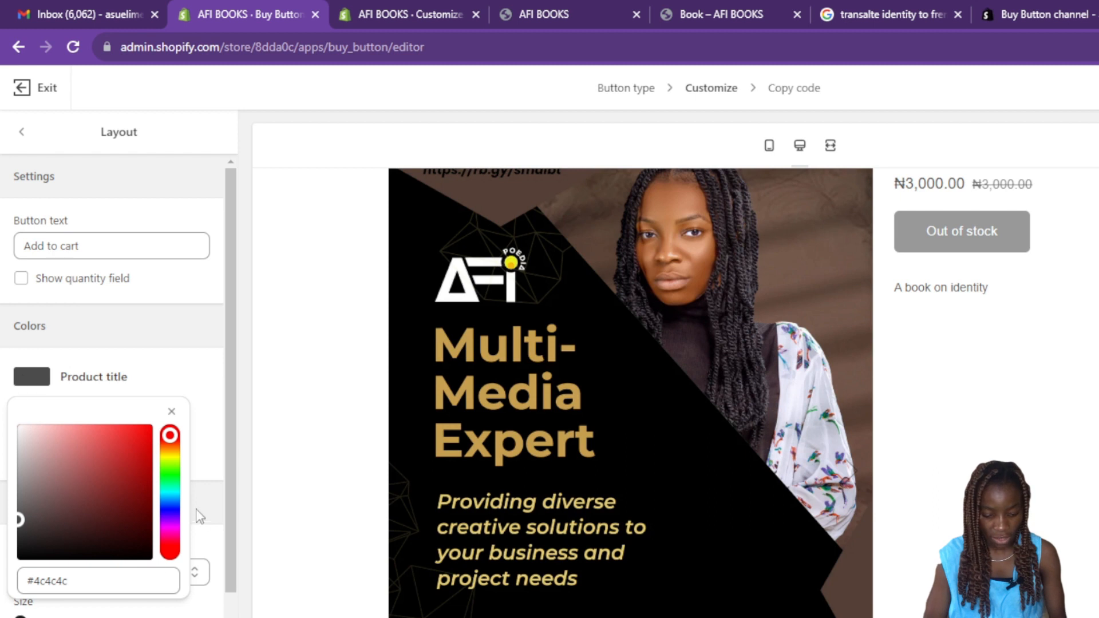
click(170, 517)
click(110, 482)
click(110, 483)
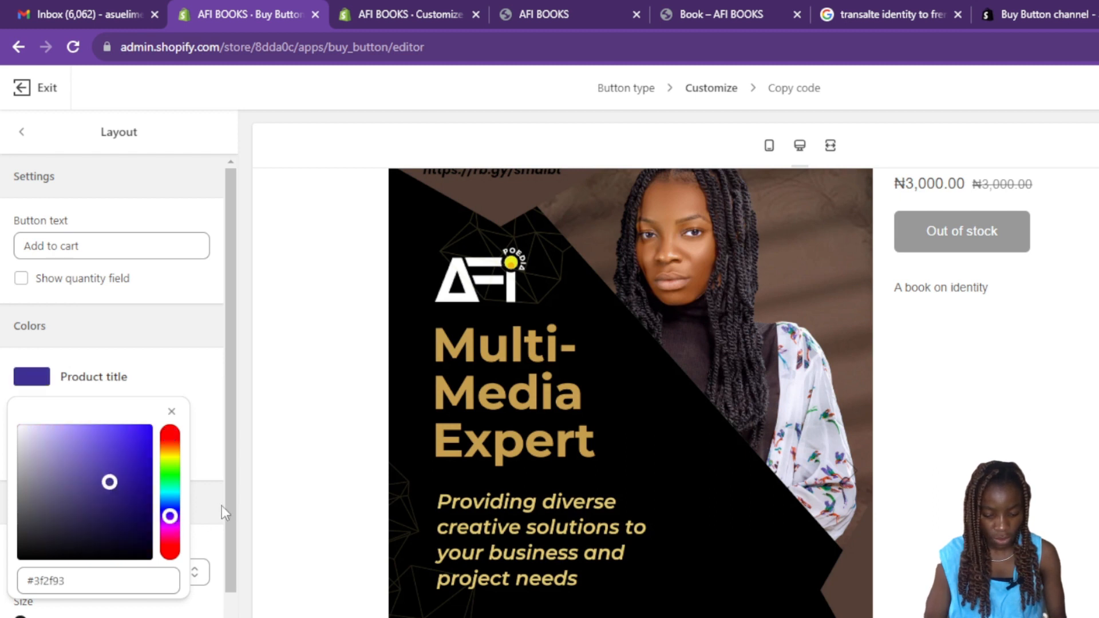
click(248, 517)
- Change the price colour in the layout settings to a muted steel blue
click(76, 418)
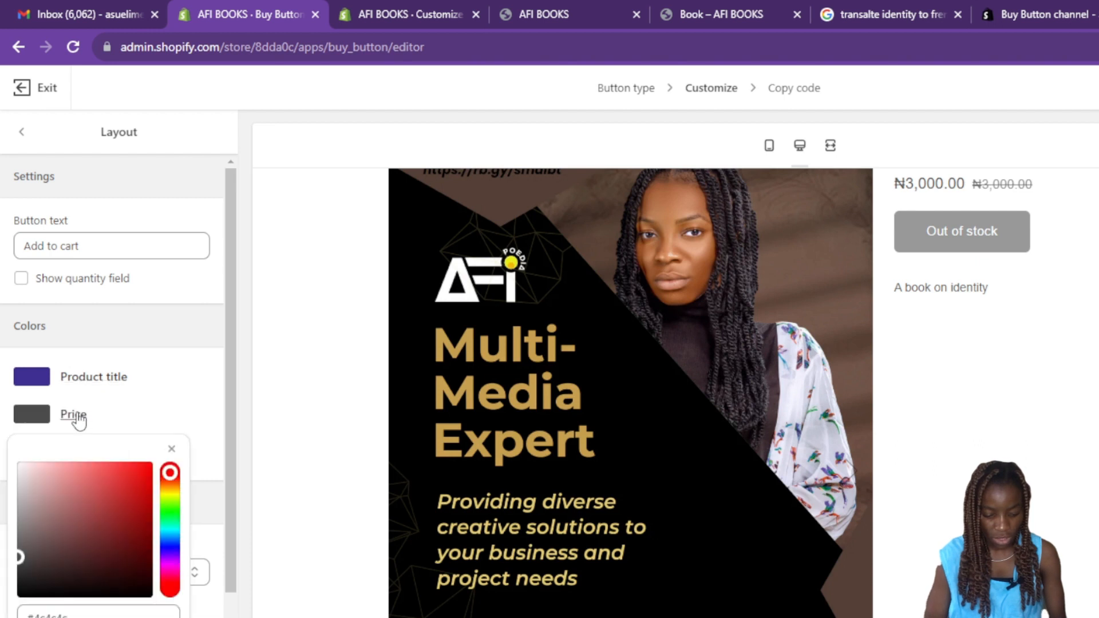
click(171, 539)
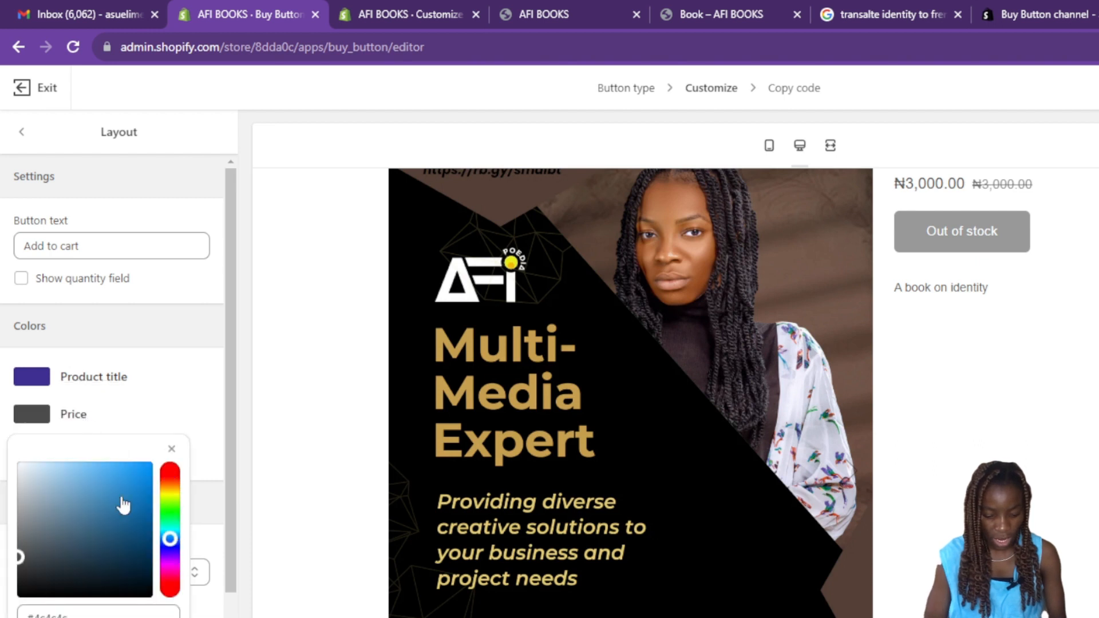
click(93, 521)
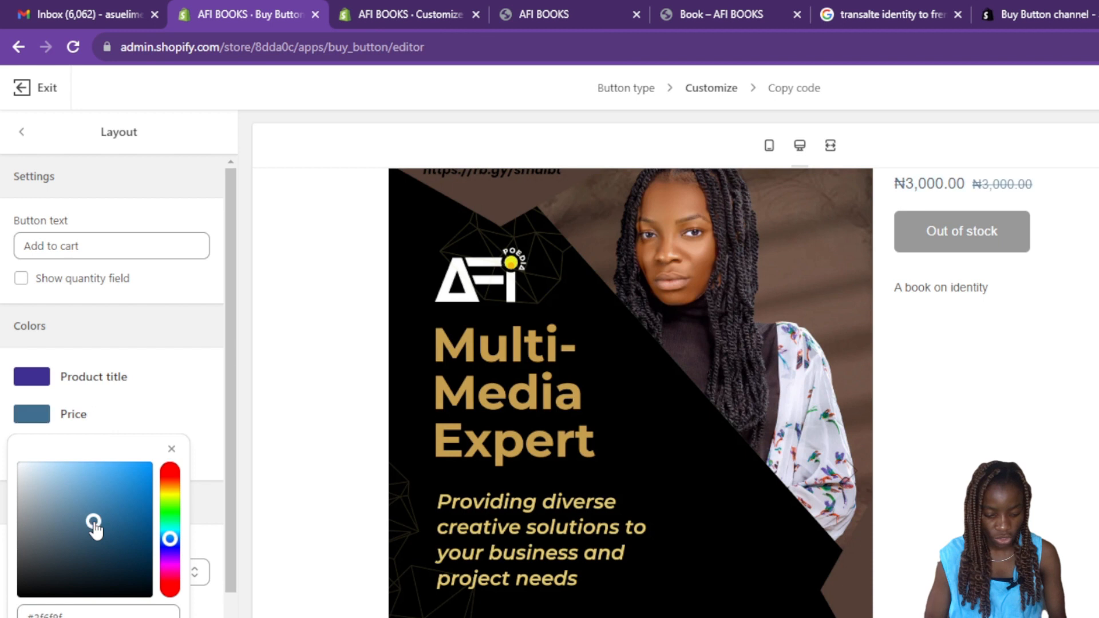
- Change the description colour in the layout settings to a dark blue
click(33, 457)
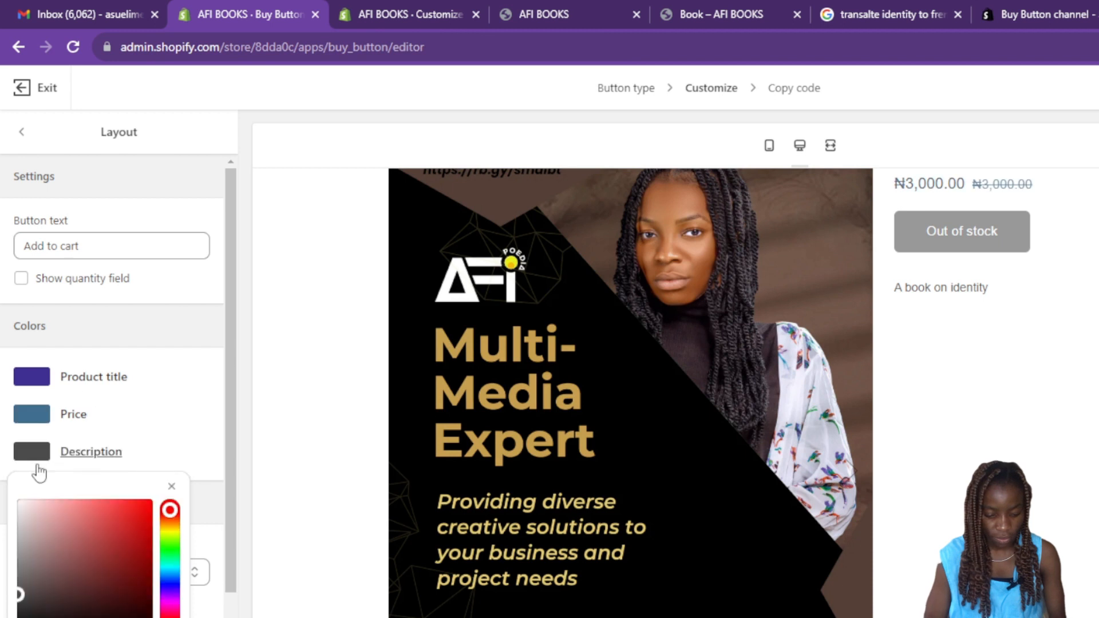
click(167, 585)
click(111, 557)
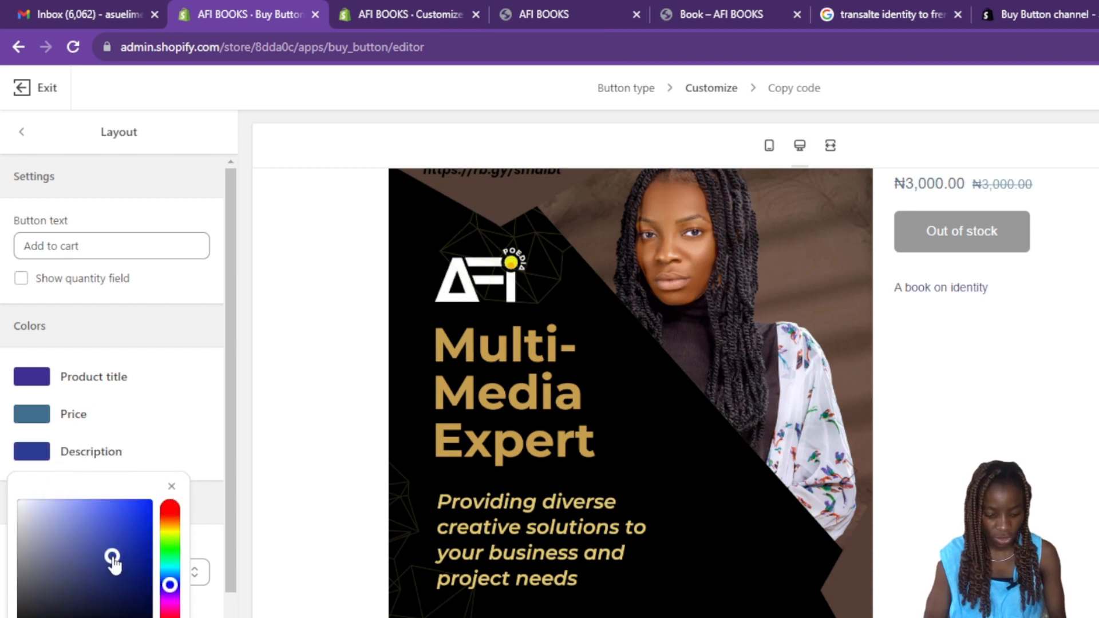
- Close the description colour picker and review the layout typography, shopping cart and advanced checkout settings
key(Escape)
scroll(115, 401, down, 3)
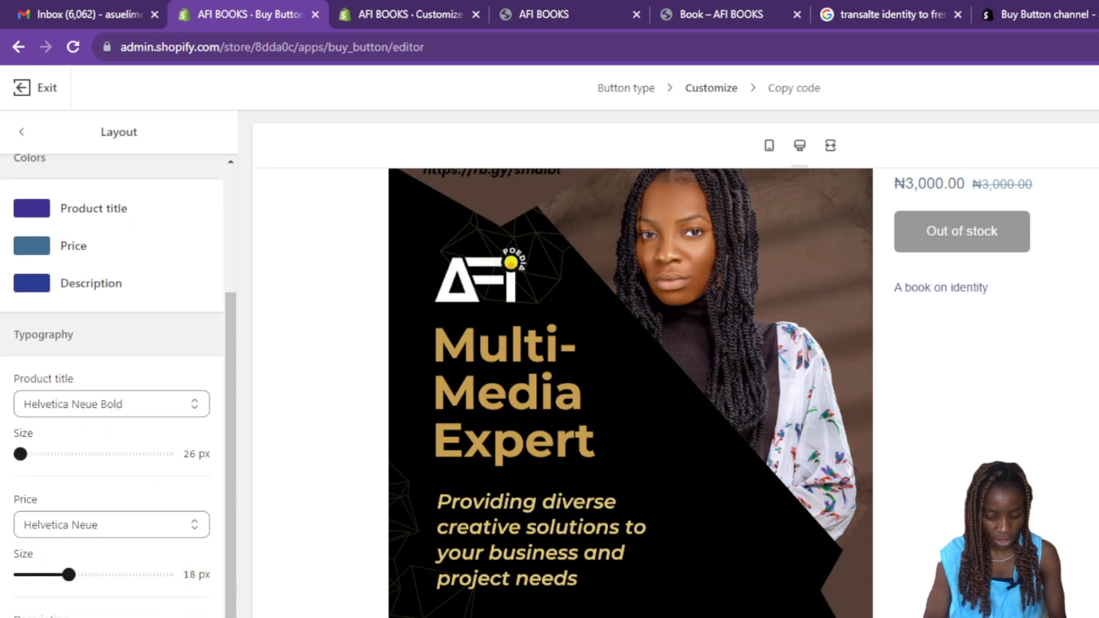
click(22, 136)
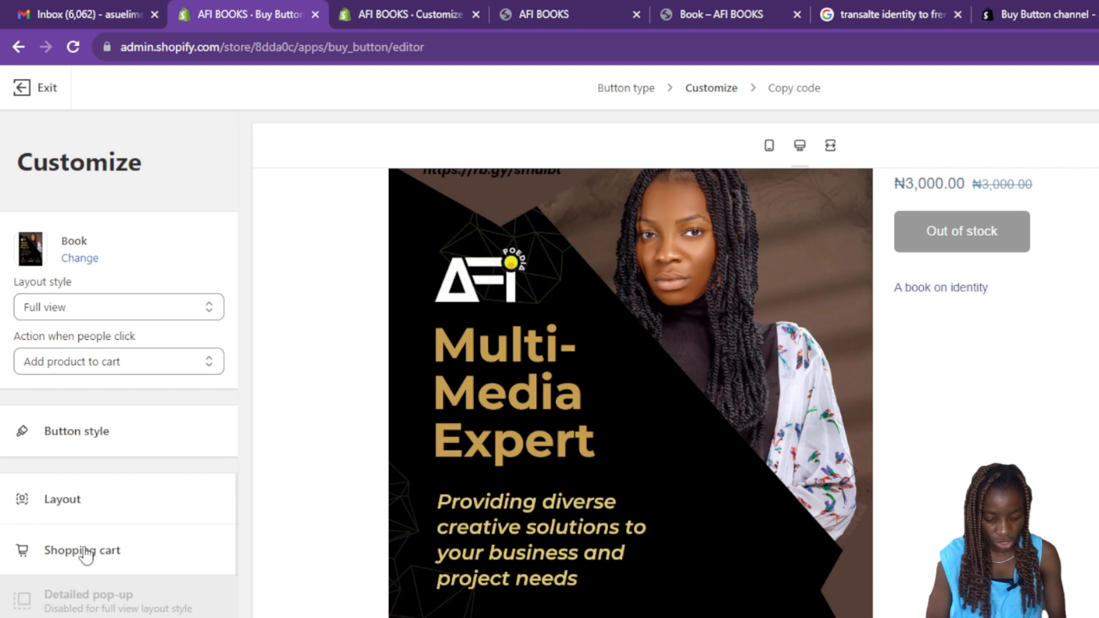
click(48, 552)
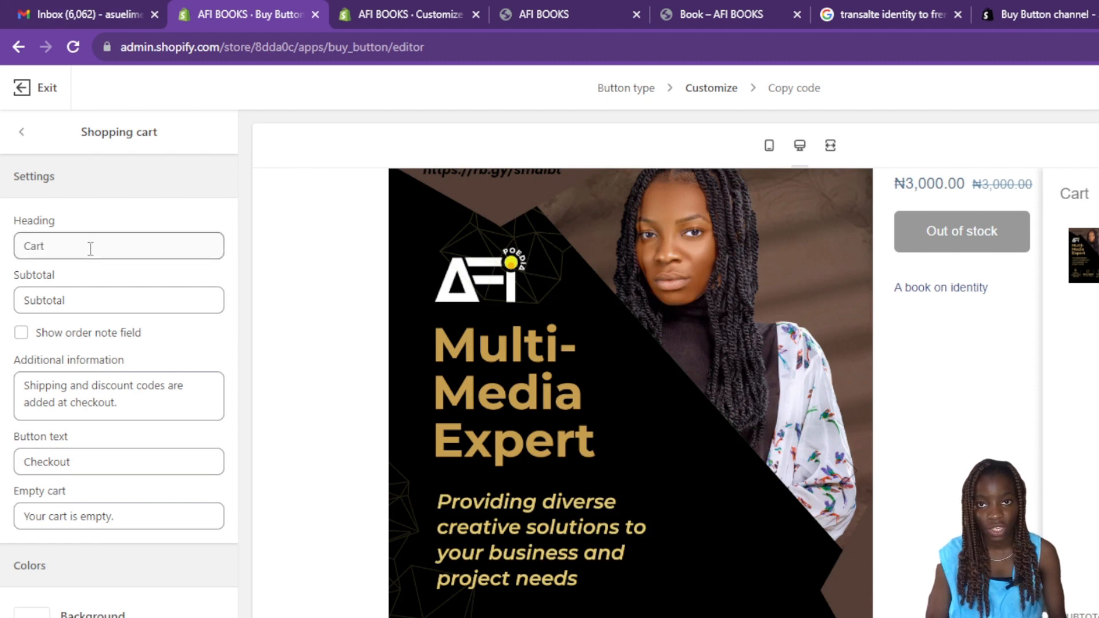
click(22, 134)
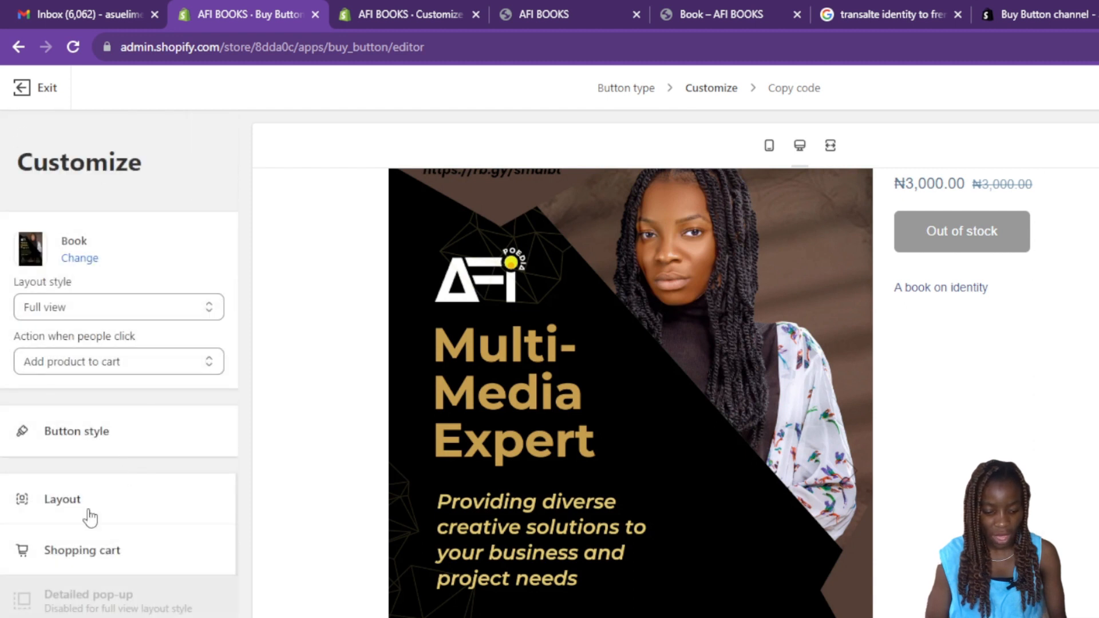
click(77, 617)
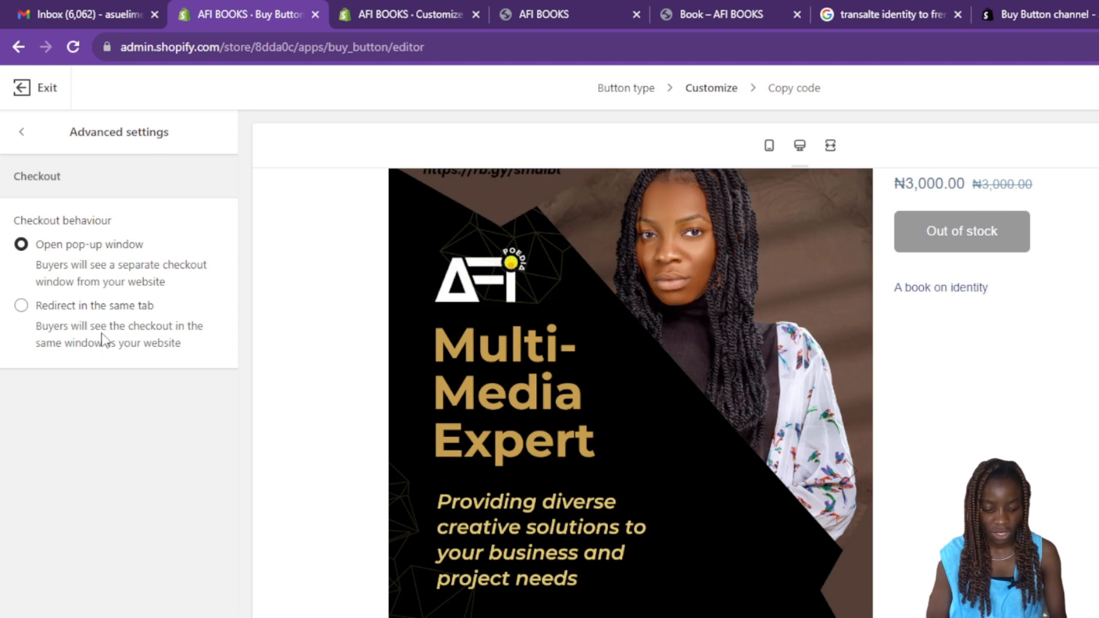
- Finish customizing the Buy Button and copy its embed code
click(22, 132)
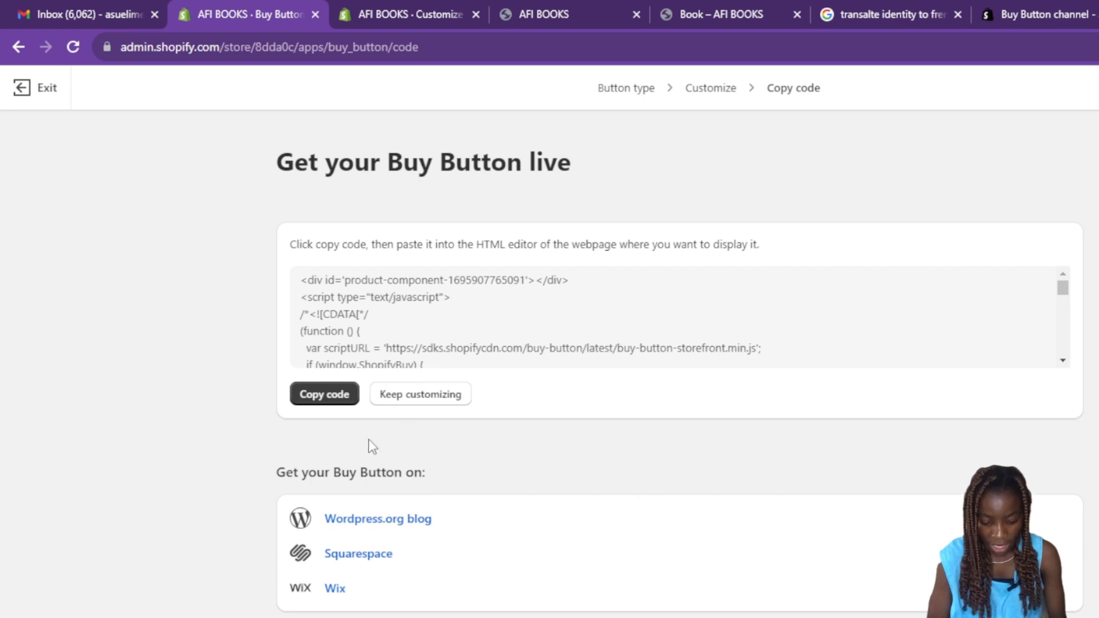
click(316, 393)
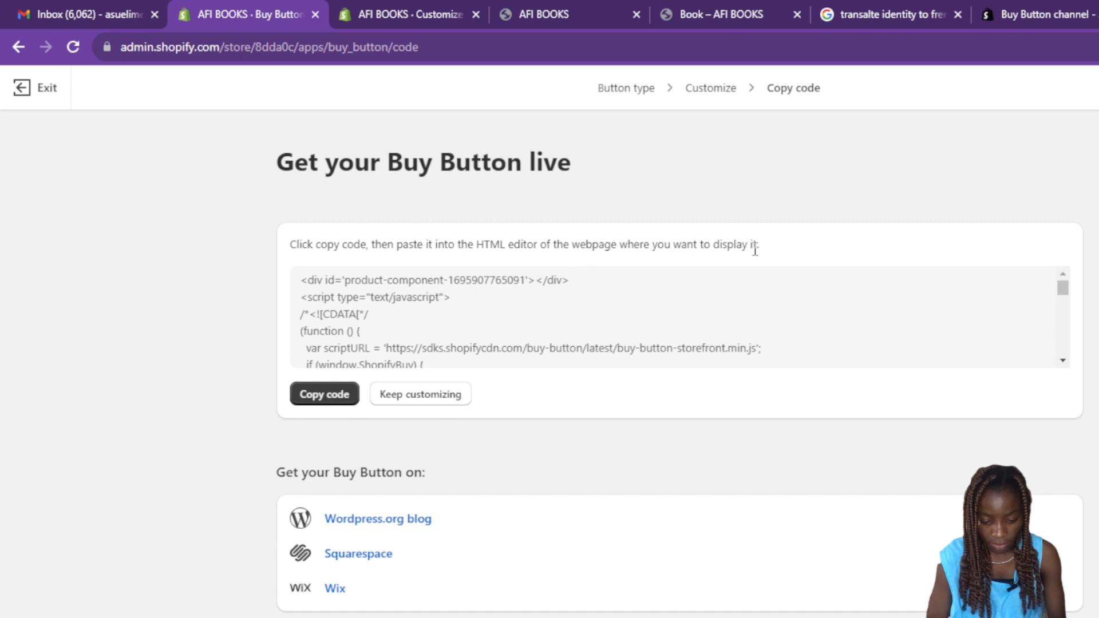
- Search the store's apps for "buy" and open the Buy Button channel
click(386, 6)
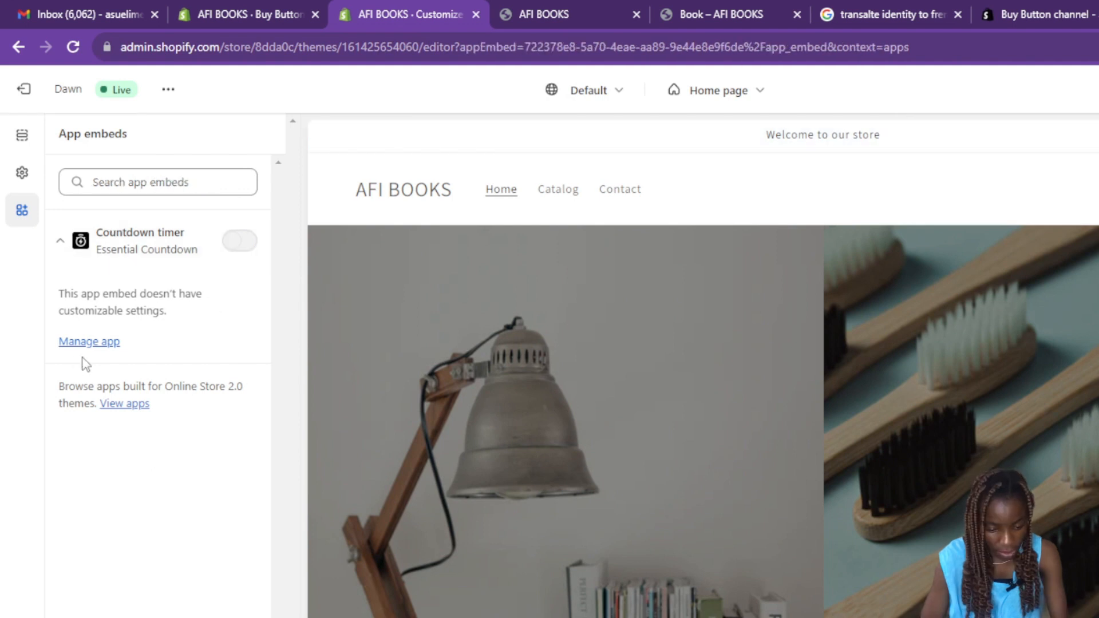
click(100, 341)
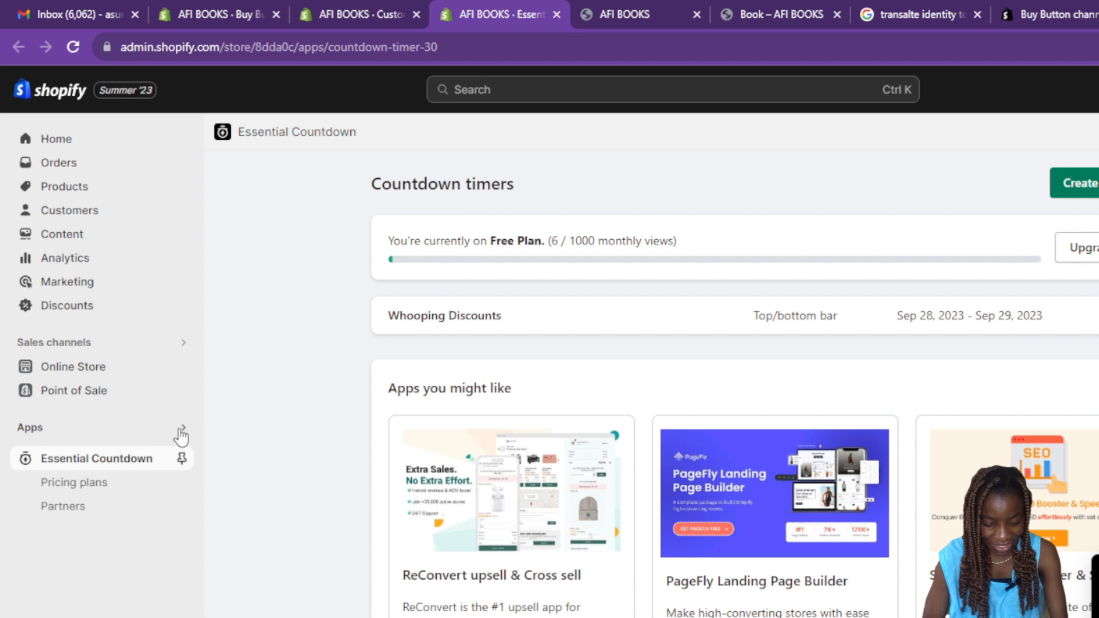
click(182, 430)
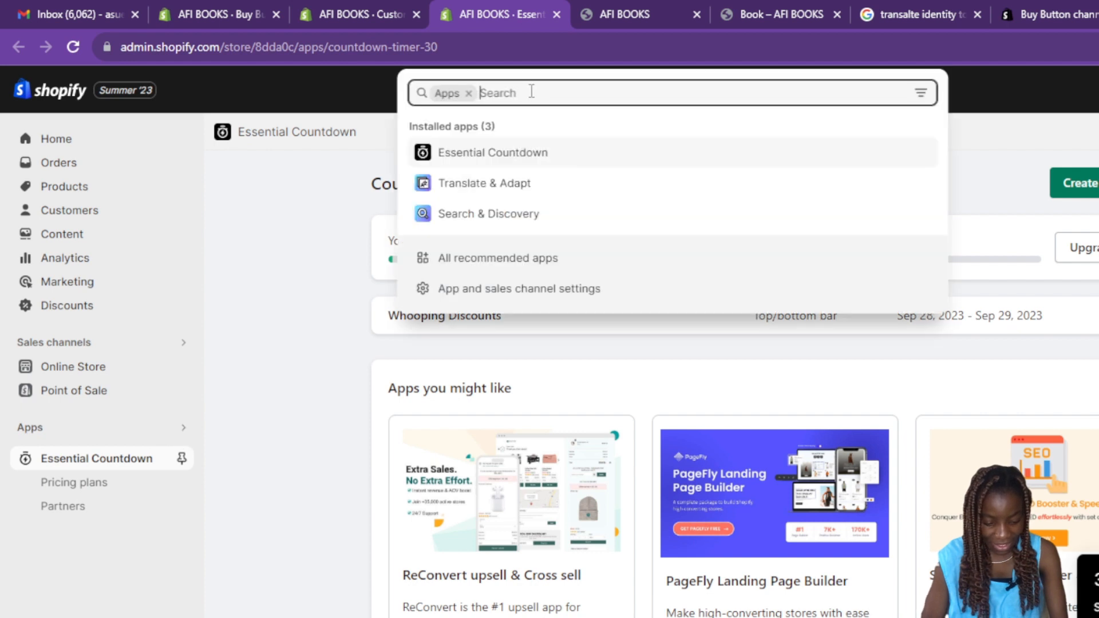
text(buy)
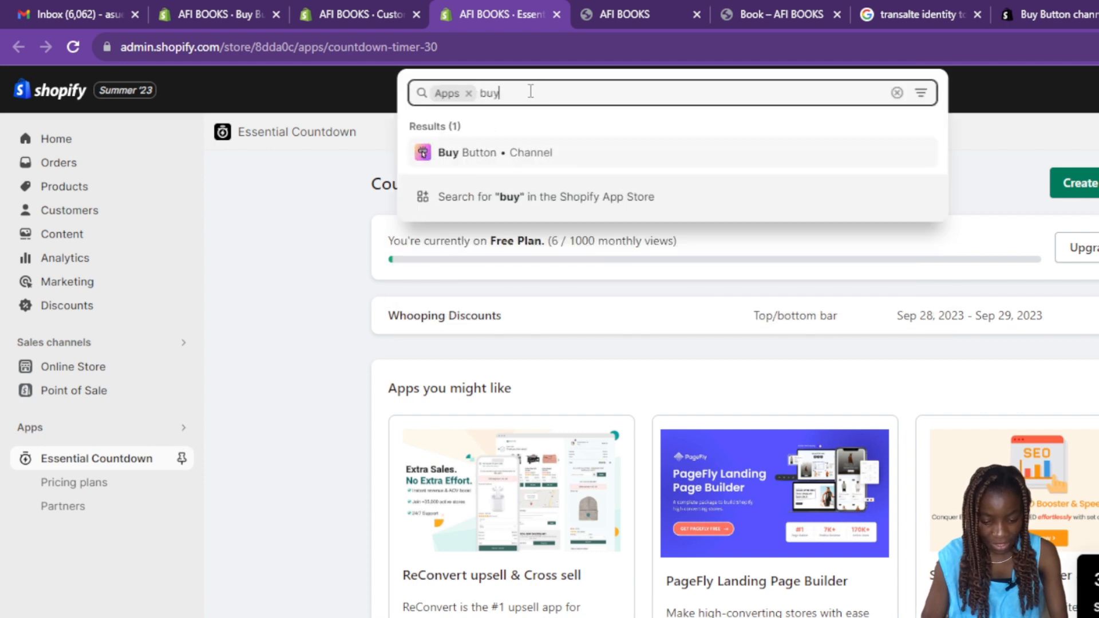
click(509, 152)
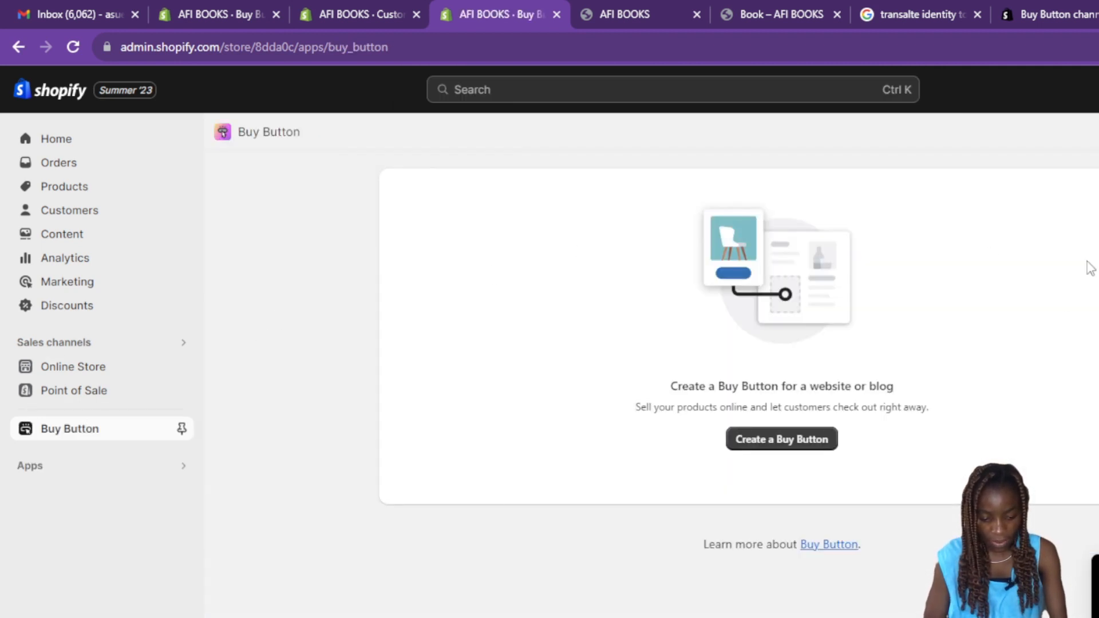
- Create a new Product Buy Button for the Book product
click(768, 444)
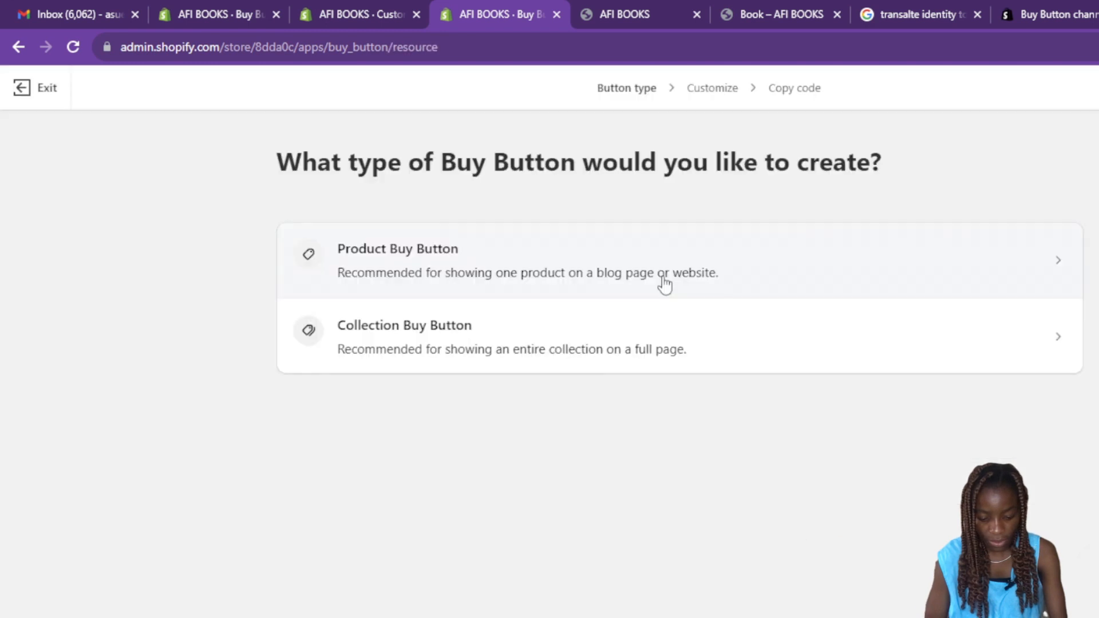
click(402, 282)
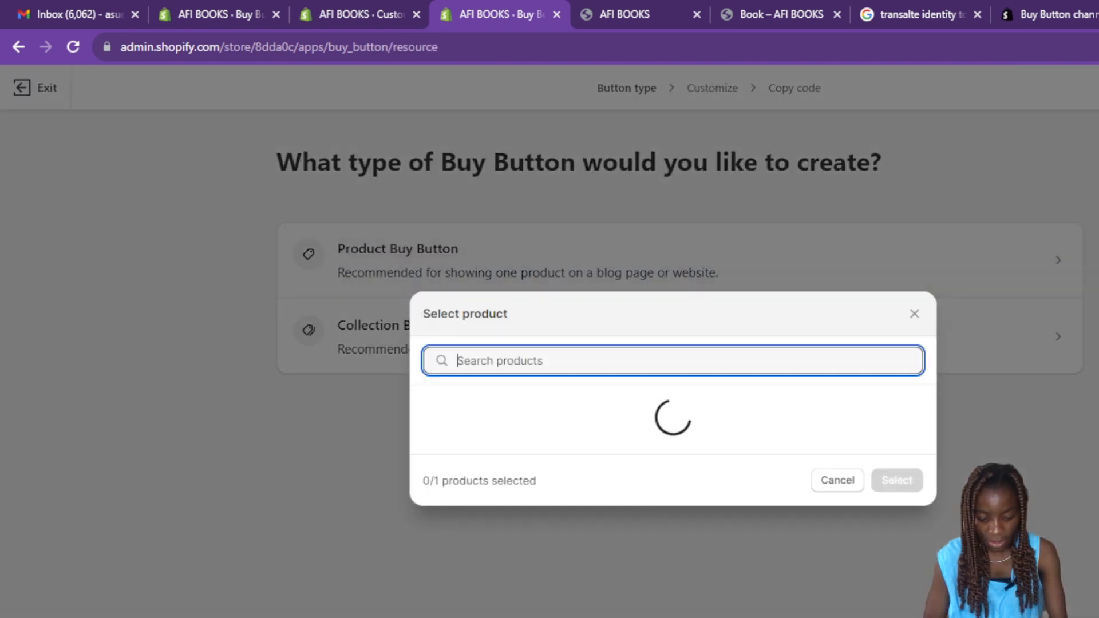
click(431, 231)
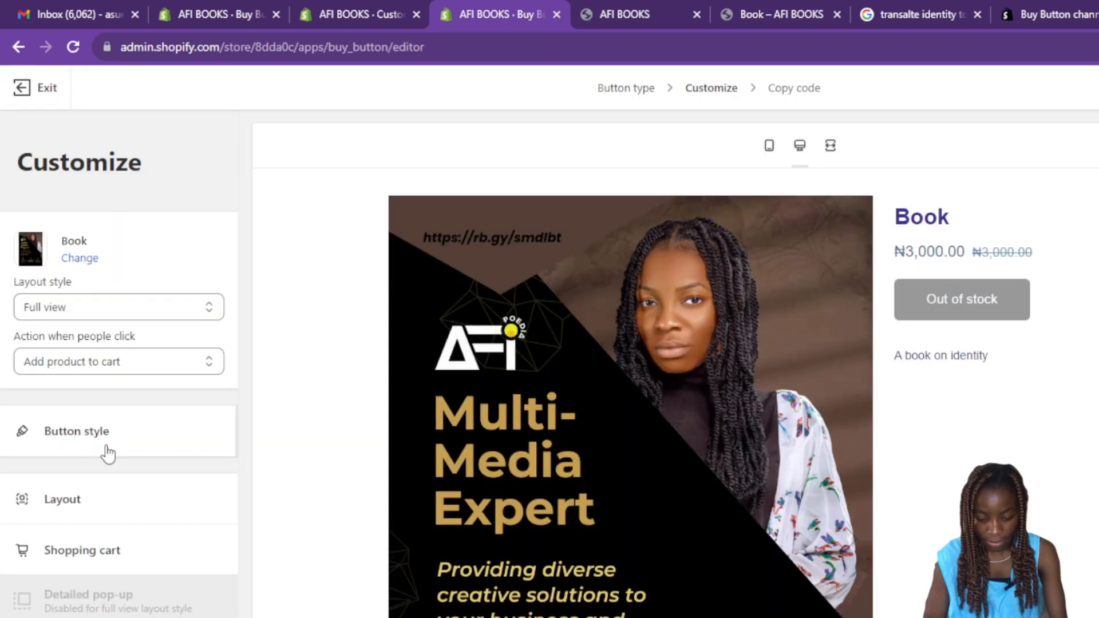
- Check the background colour in the button style settings and copy the new Buy Button's embed code
click(118, 427)
click(118, 426)
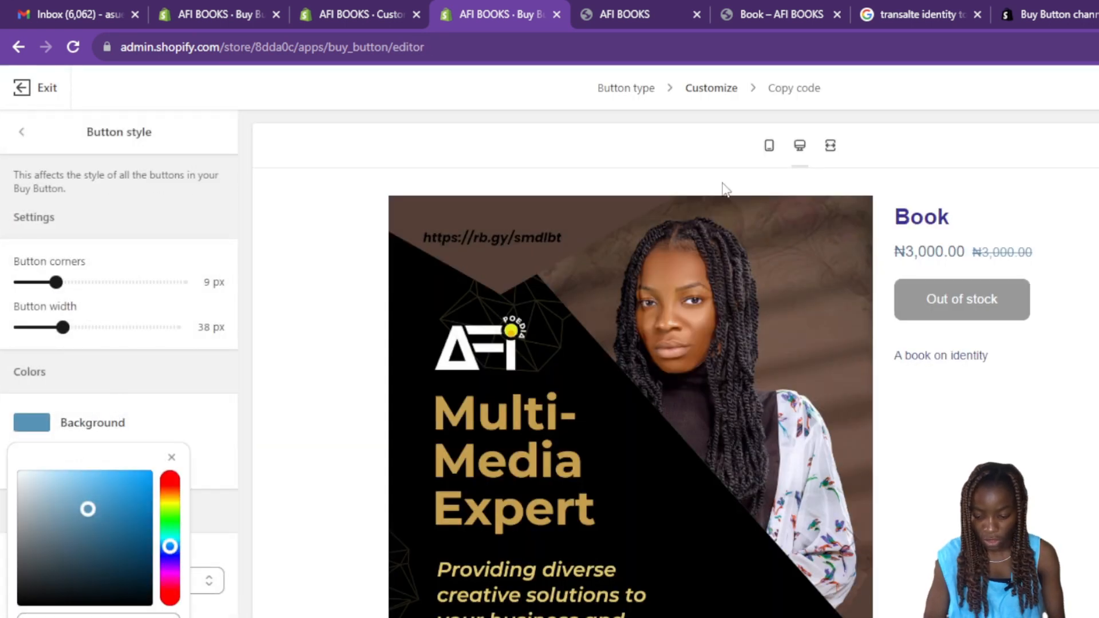
click(114, 528)
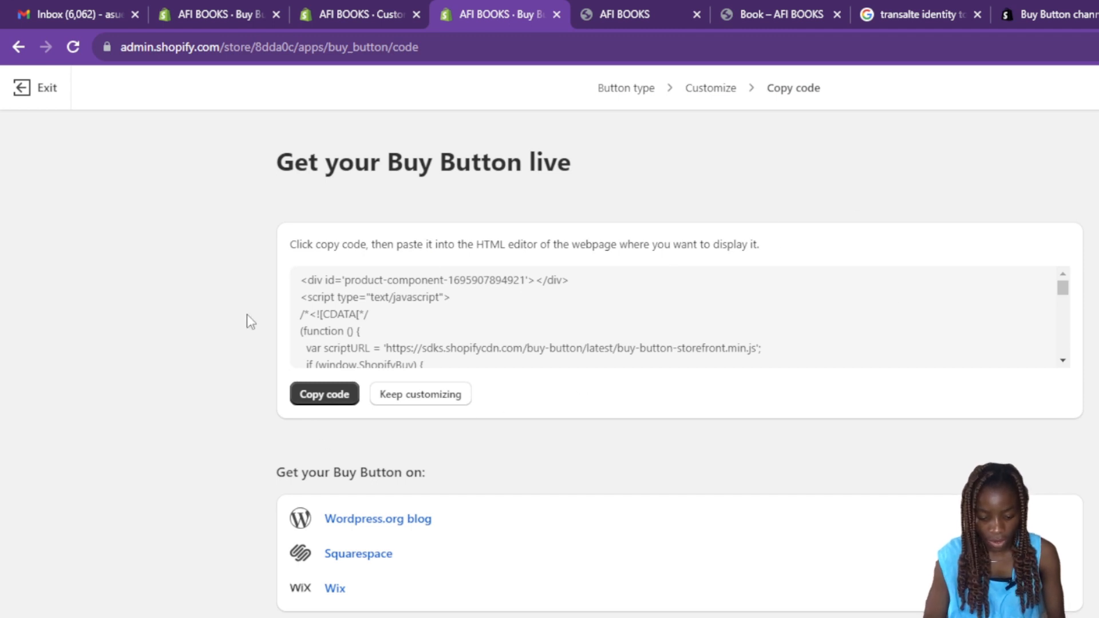
click(330, 396)
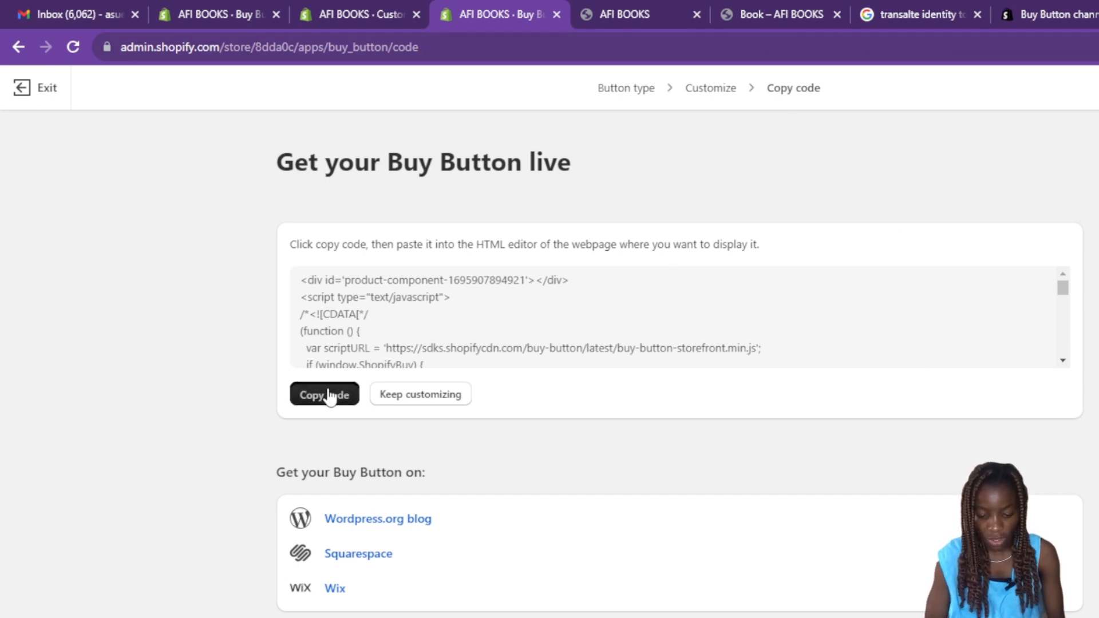
- Open the code editor for the live Dawn theme from the theme editor
click(380, 16)
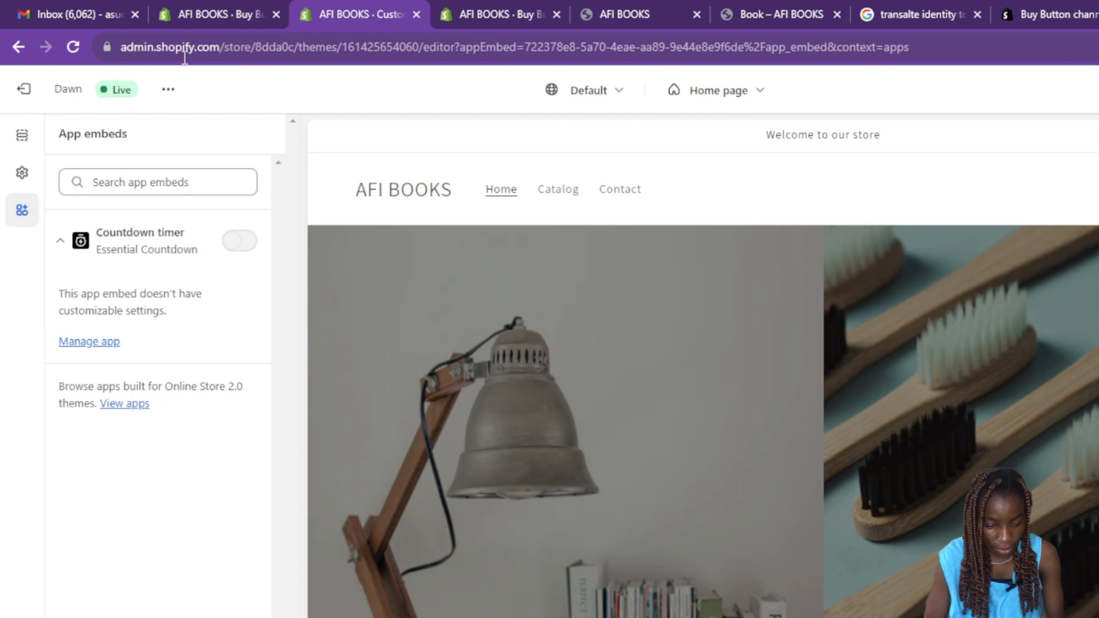
click(168, 91)
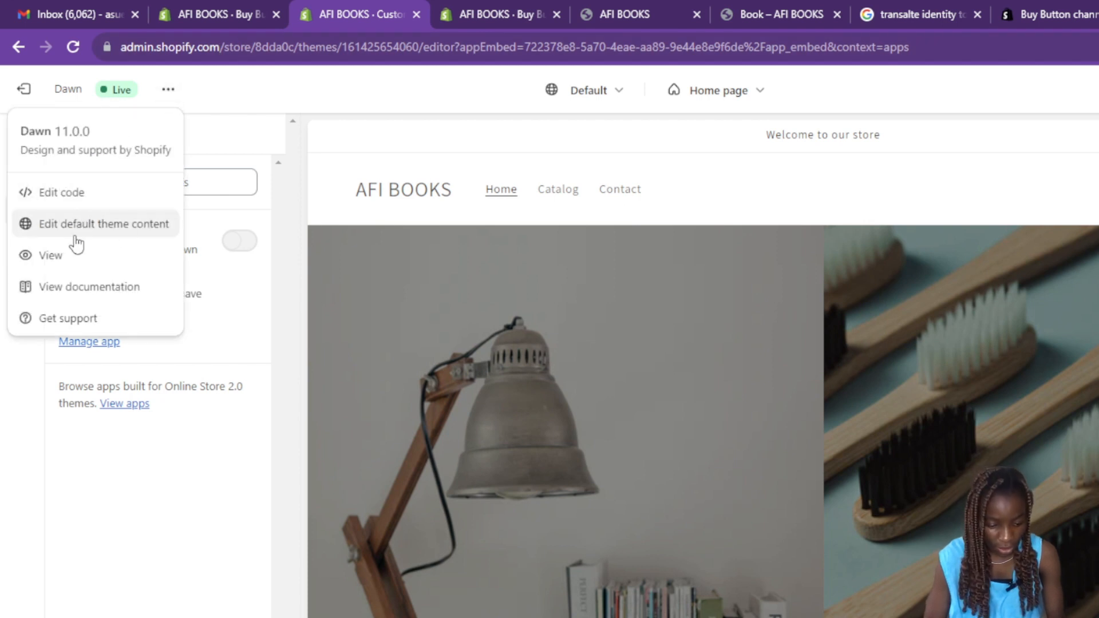
click(83, 205)
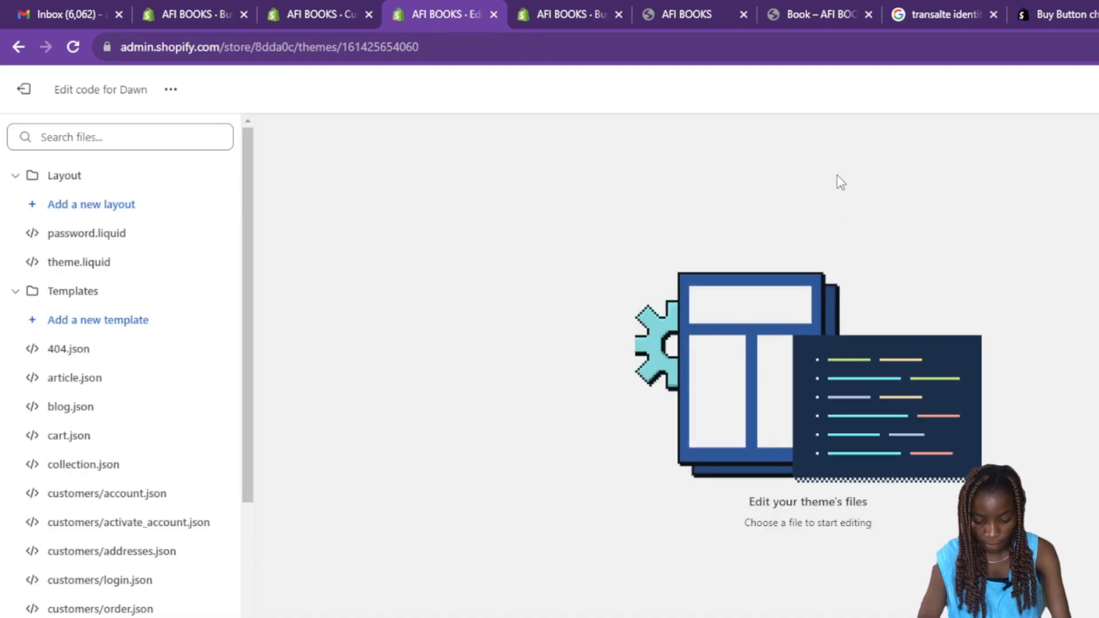
click(1068, 13)
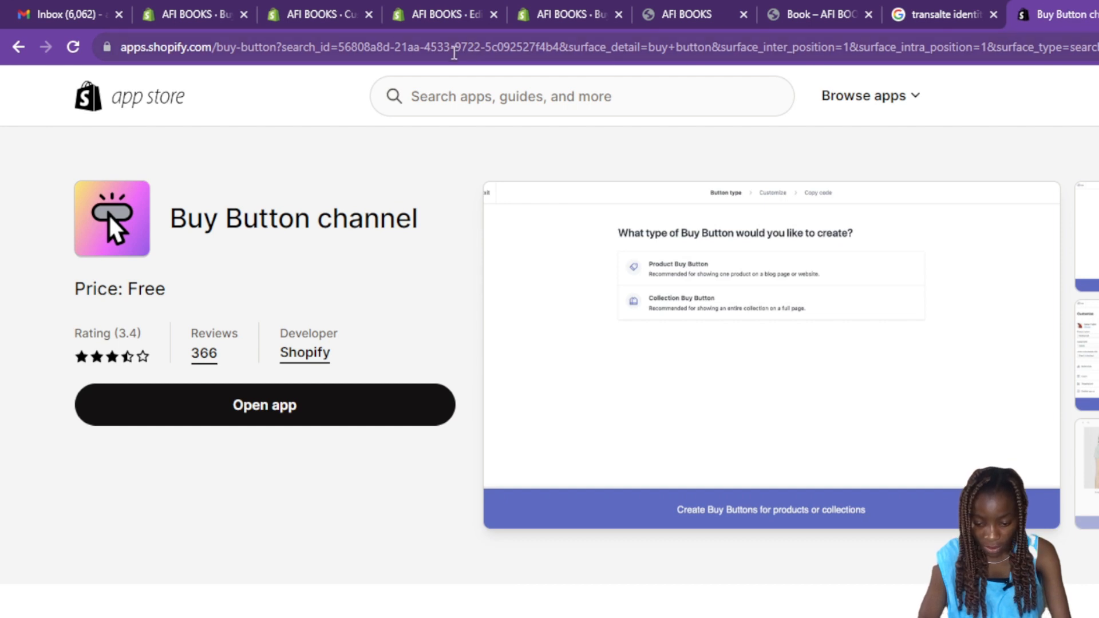
click(431, 9)
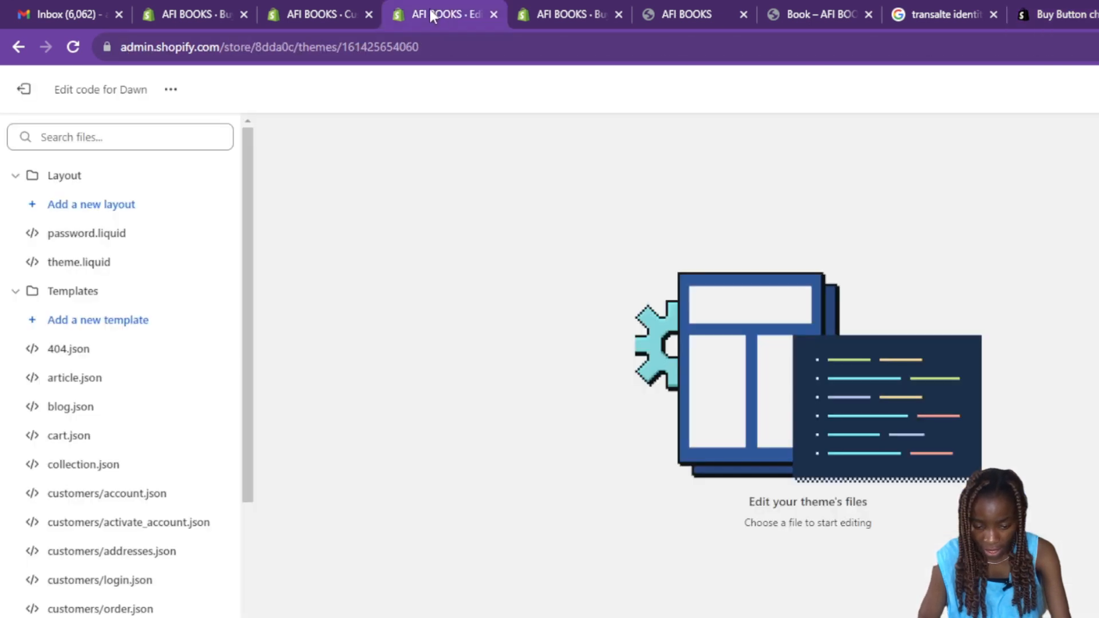
click(323, 9)
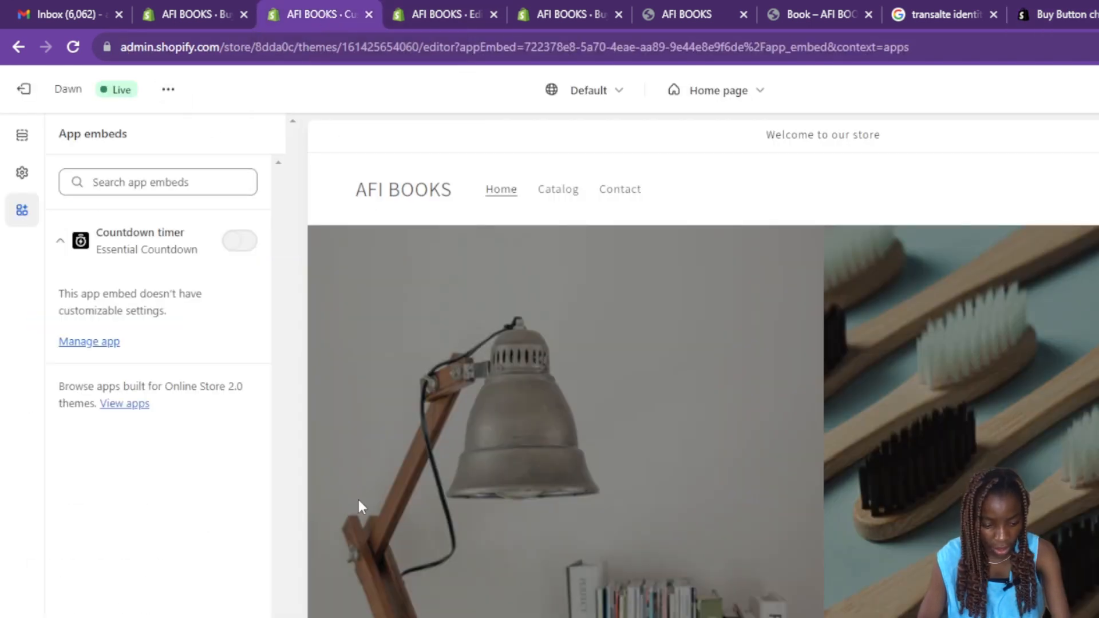
click(205, 12)
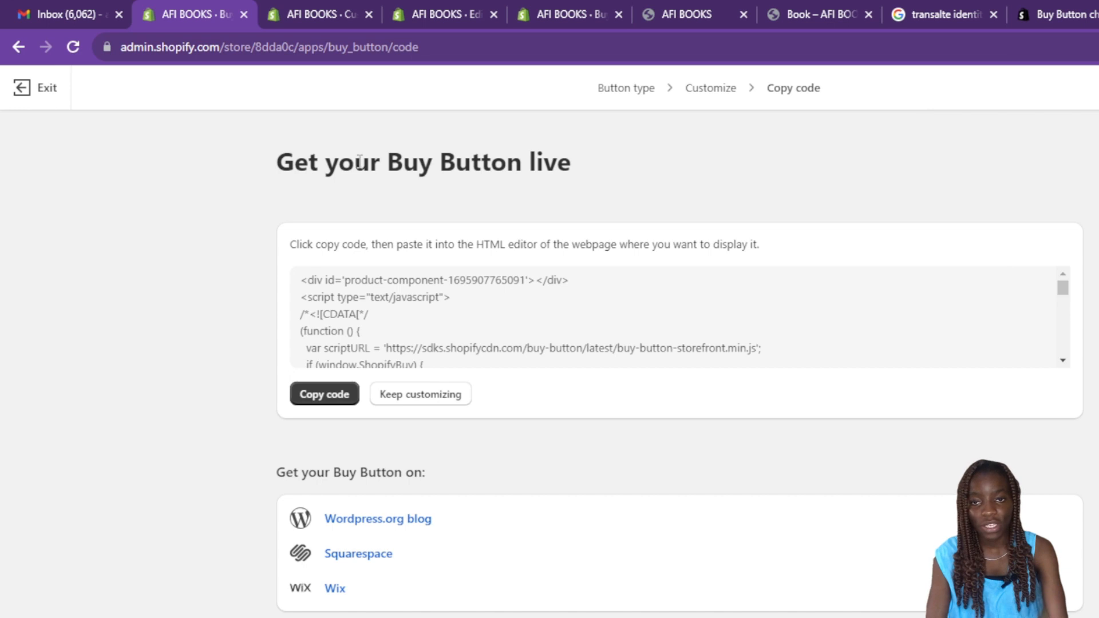
- In the theme editor, add a Custom Liquid section to the home page's header group and paste the copied Buy Button code into it
click(331, 2)
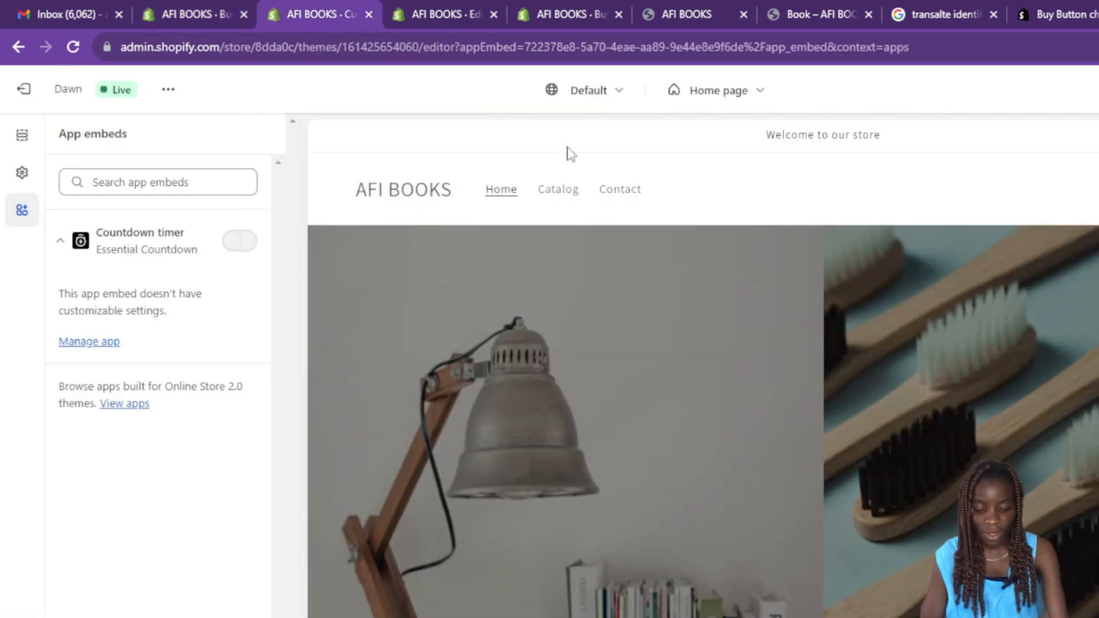
click(21, 173)
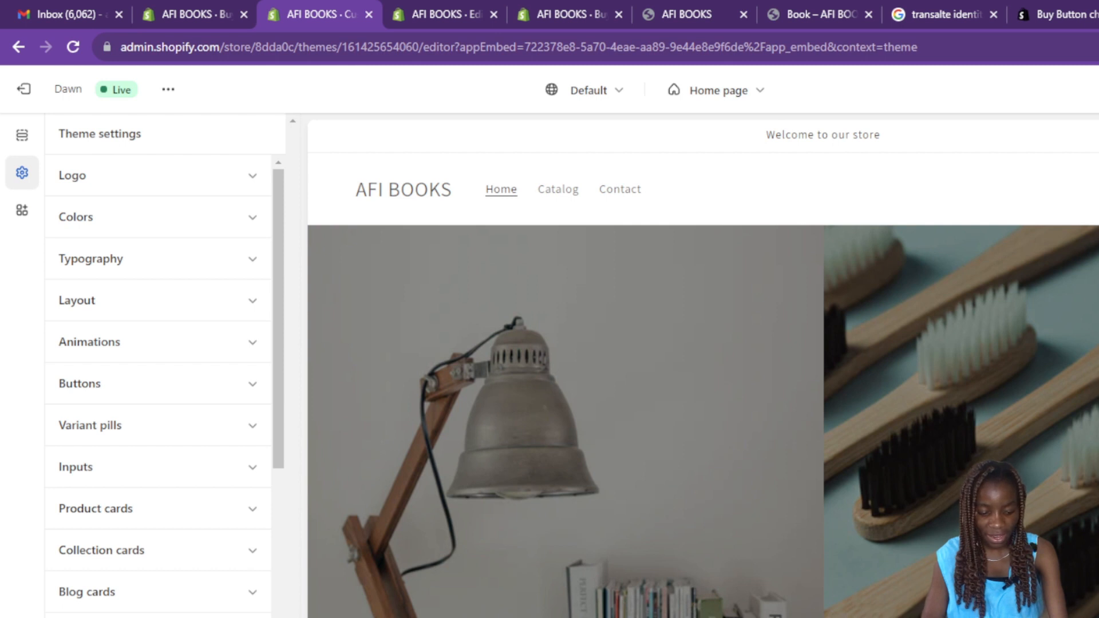
scroll(157, 386, down, 7)
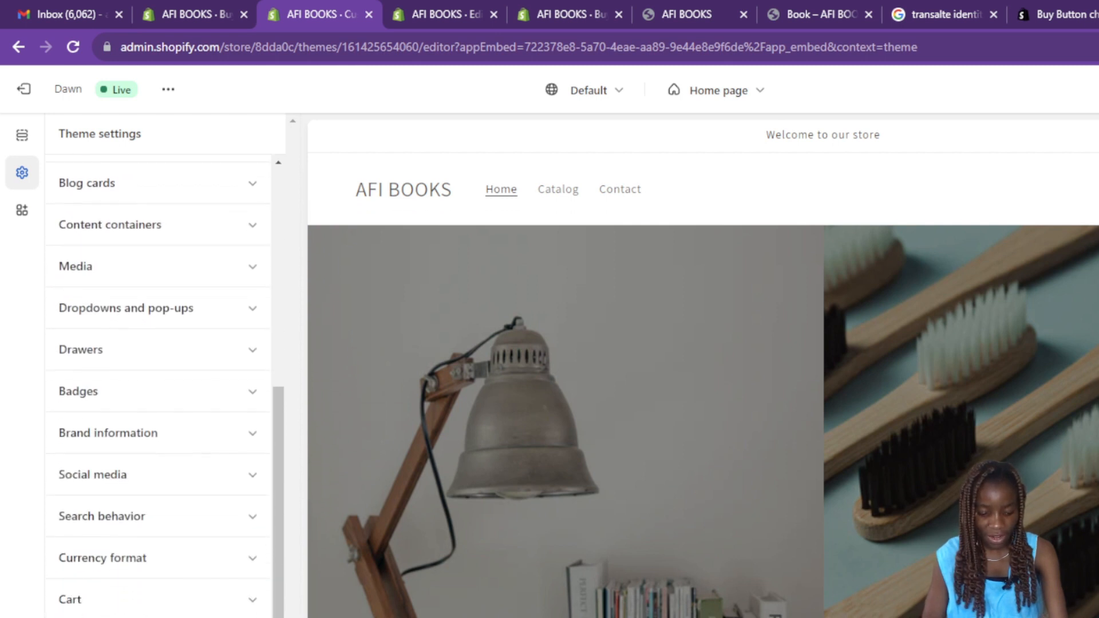
scroll(157, 386, down, 1)
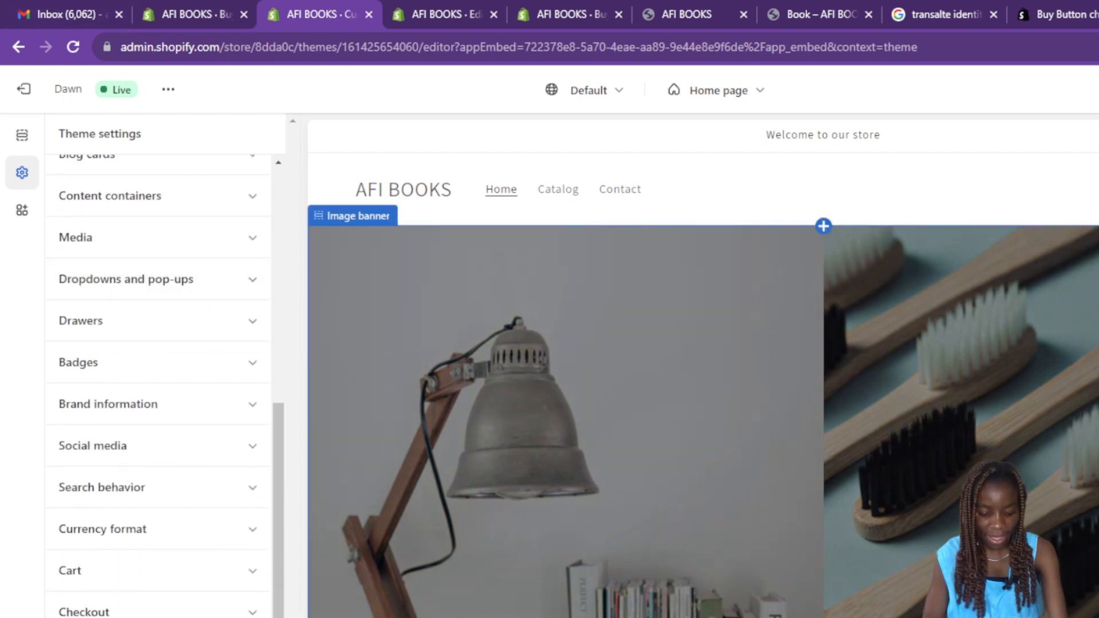
key(ctrl+v)
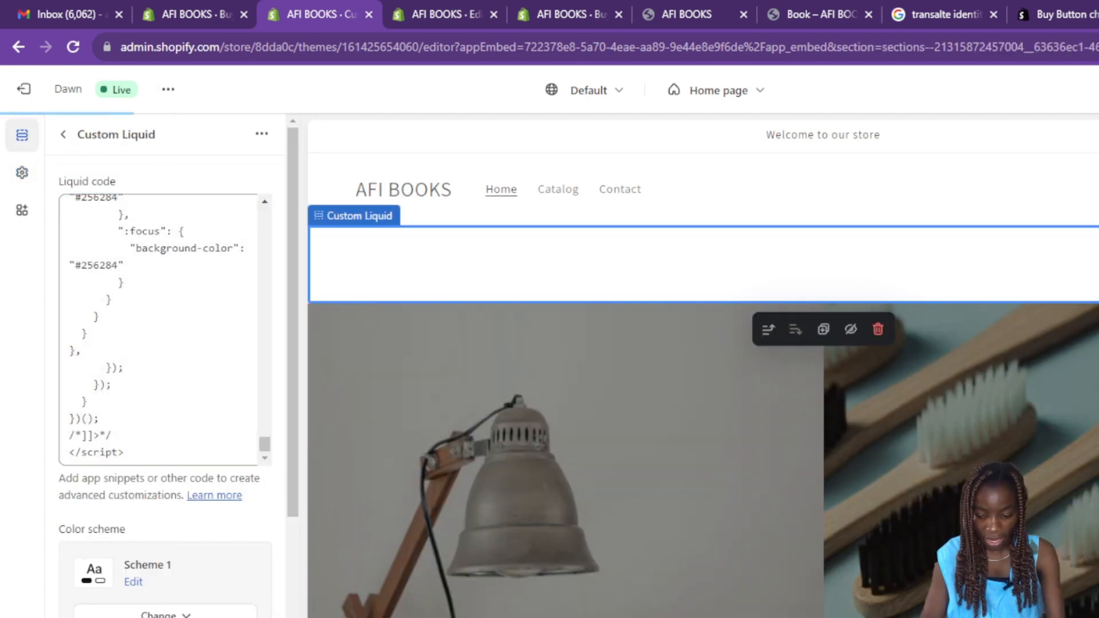
triple_click(268, 477)
click(268, 458)
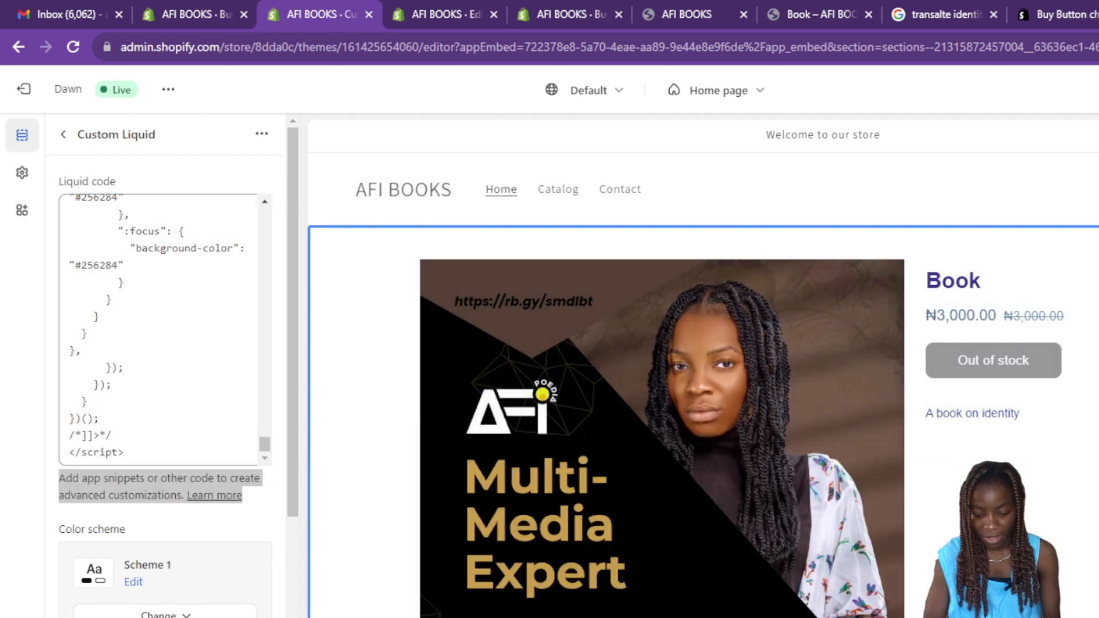
click(1023, 107)
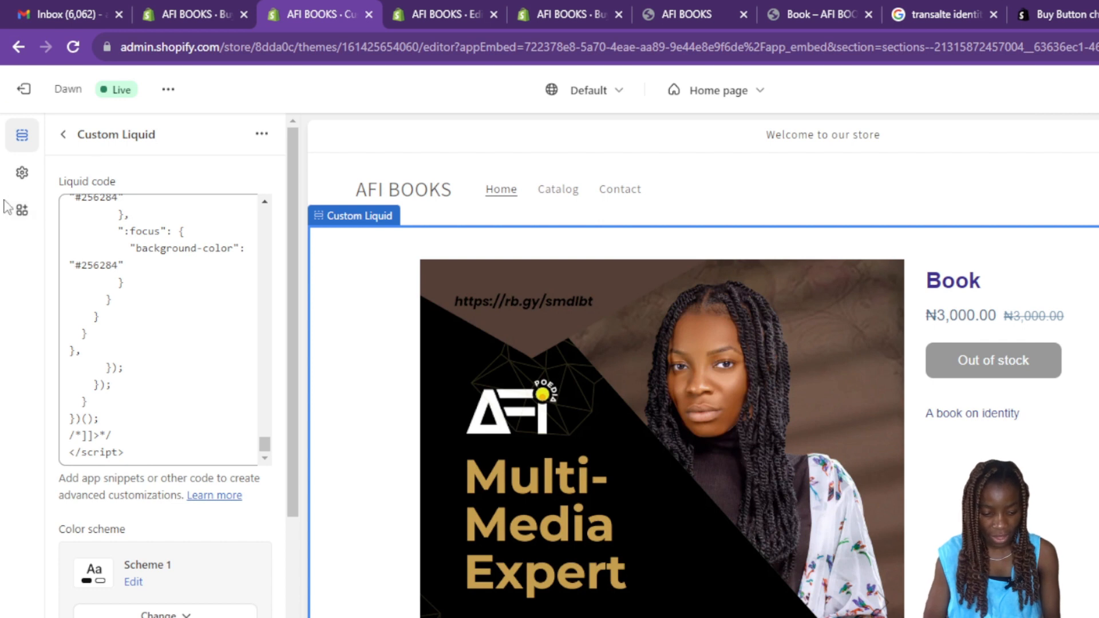
- Leave the Custom Liquid settings and return to the home page's section list
click(24, 215)
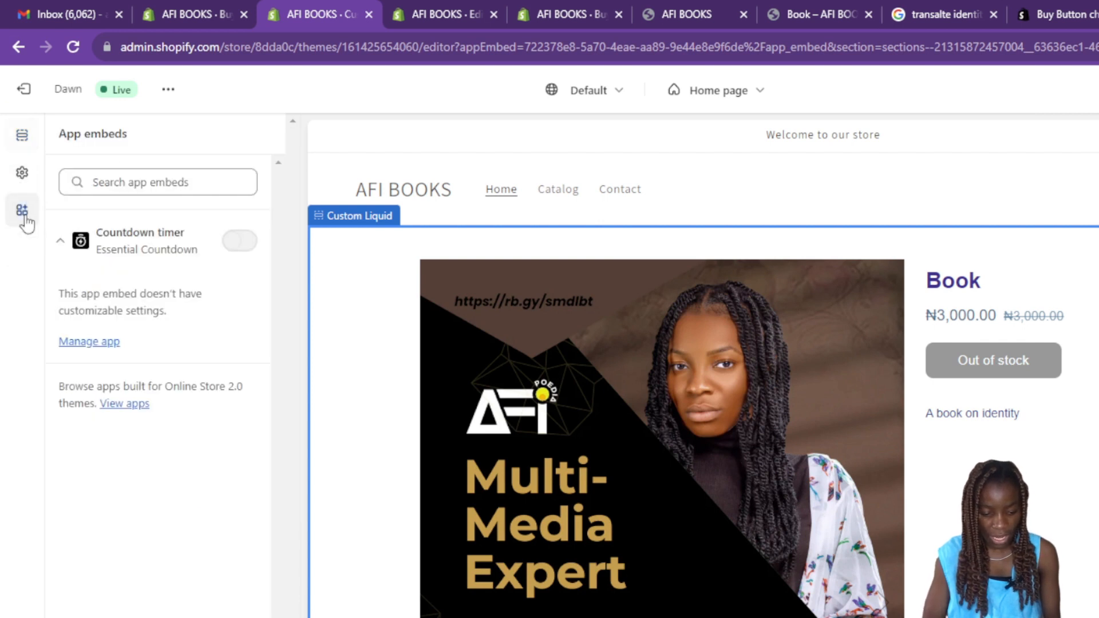
click(23, 137)
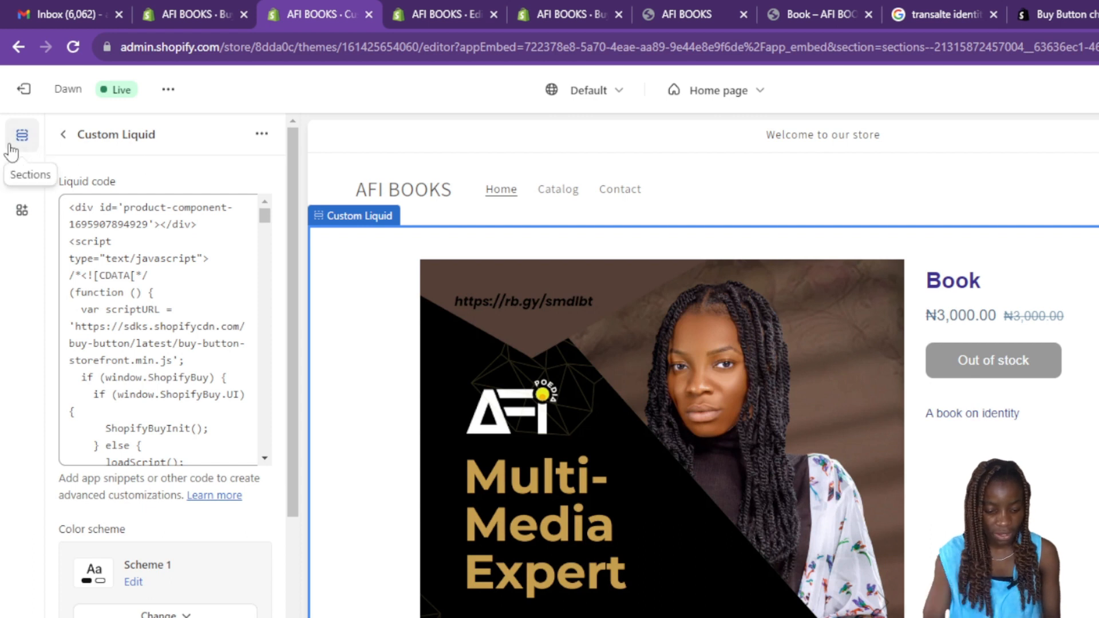
click(63, 137)
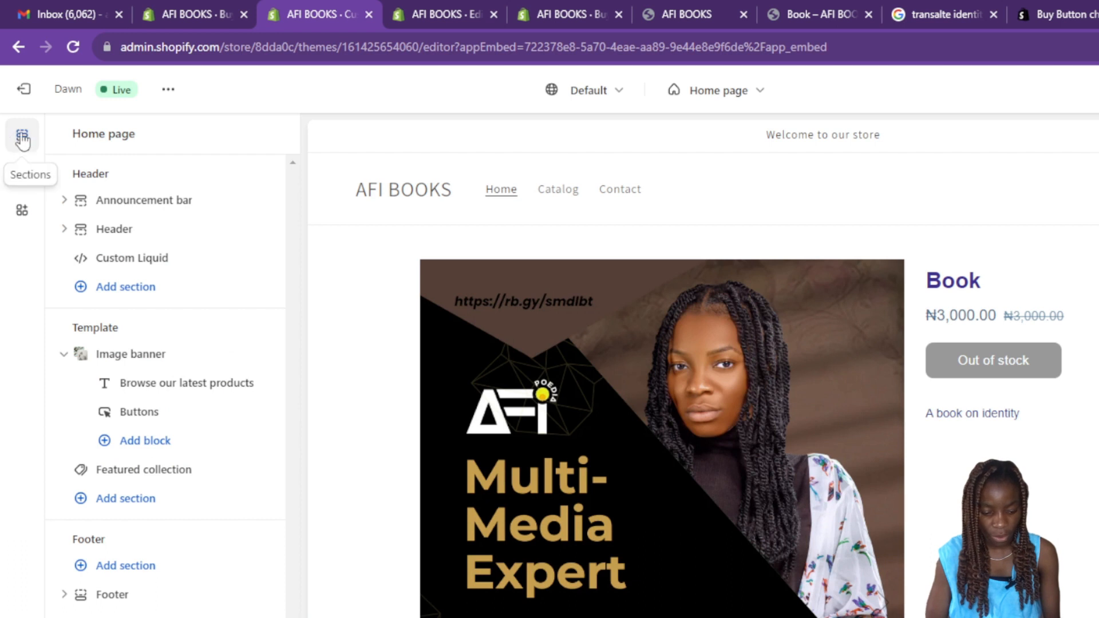
- Add another Custom Liquid section to the home page's header group and paste the copied Buy Button code into its Liquid code
click(80, 291)
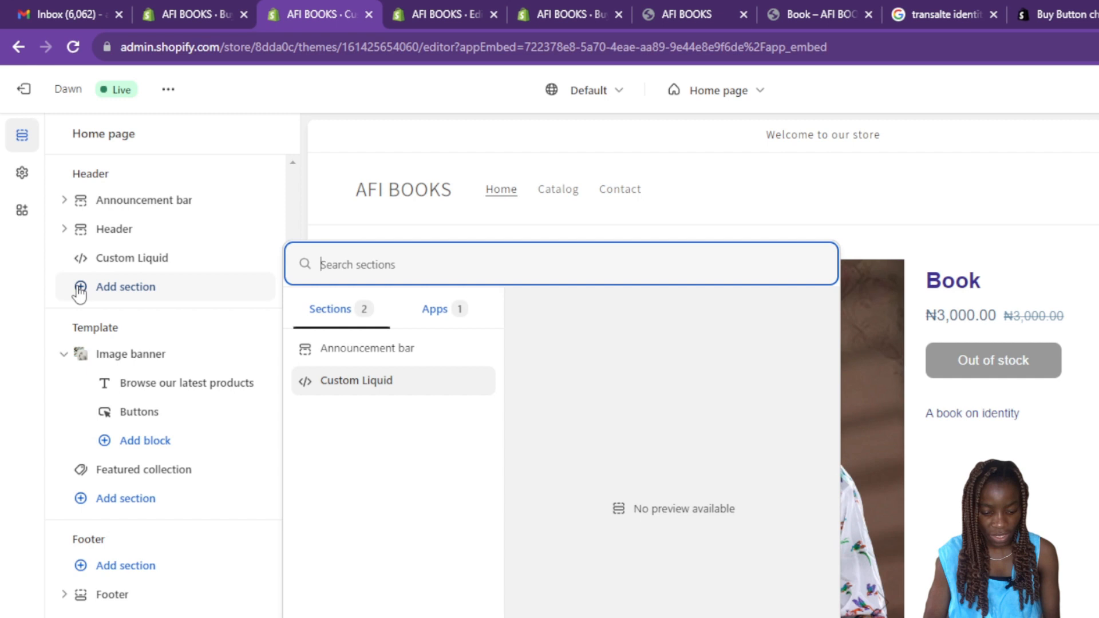
click(388, 382)
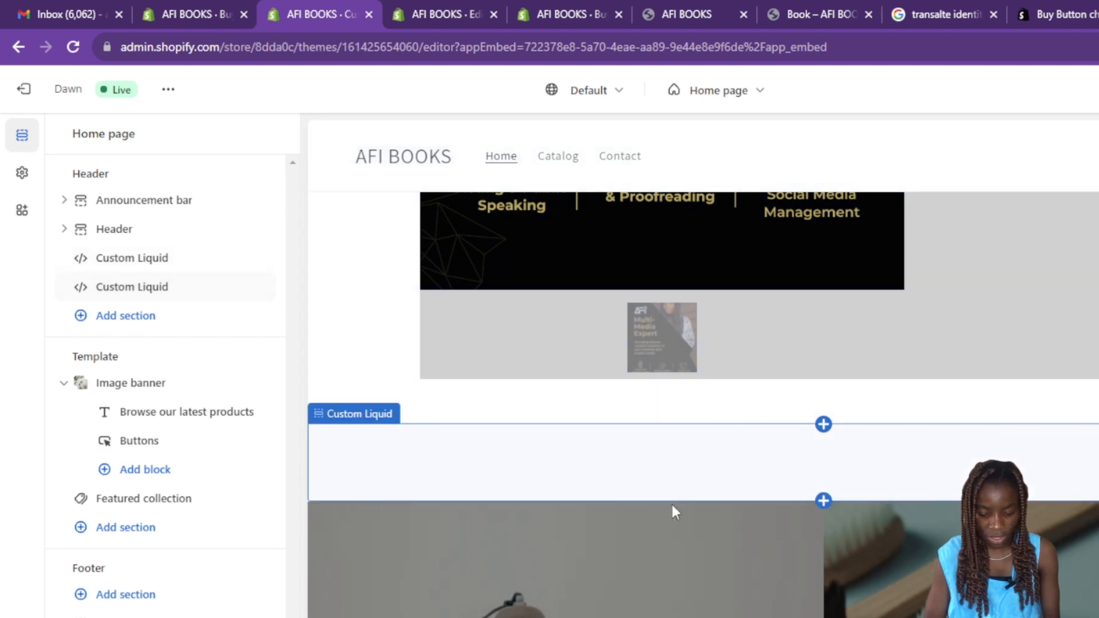
click(648, 468)
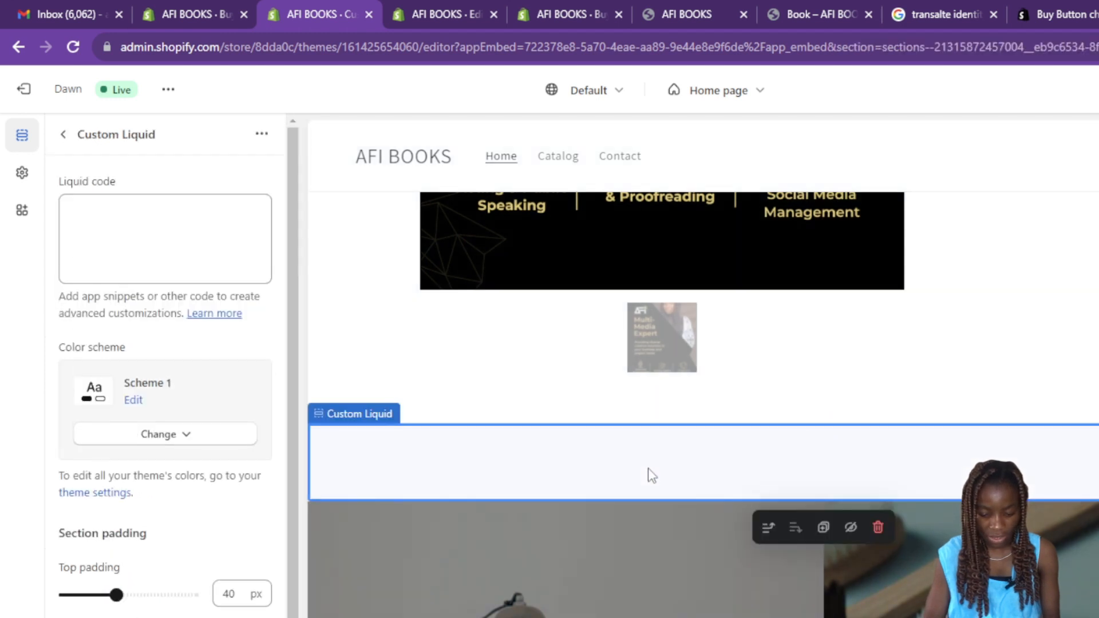
click(91, 209)
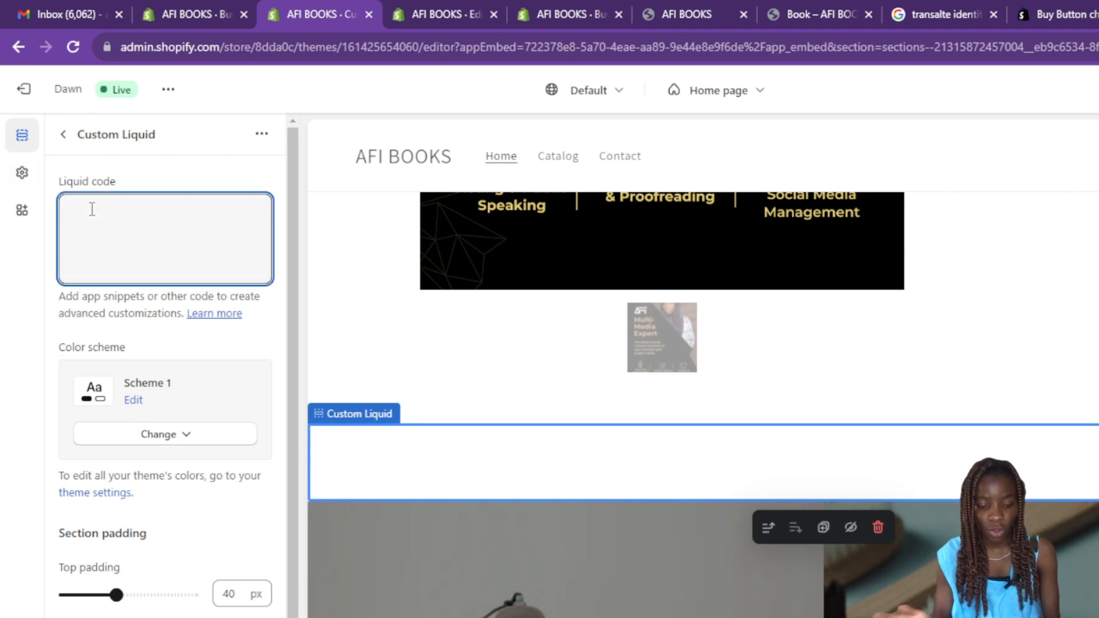
key(ctrl+v)
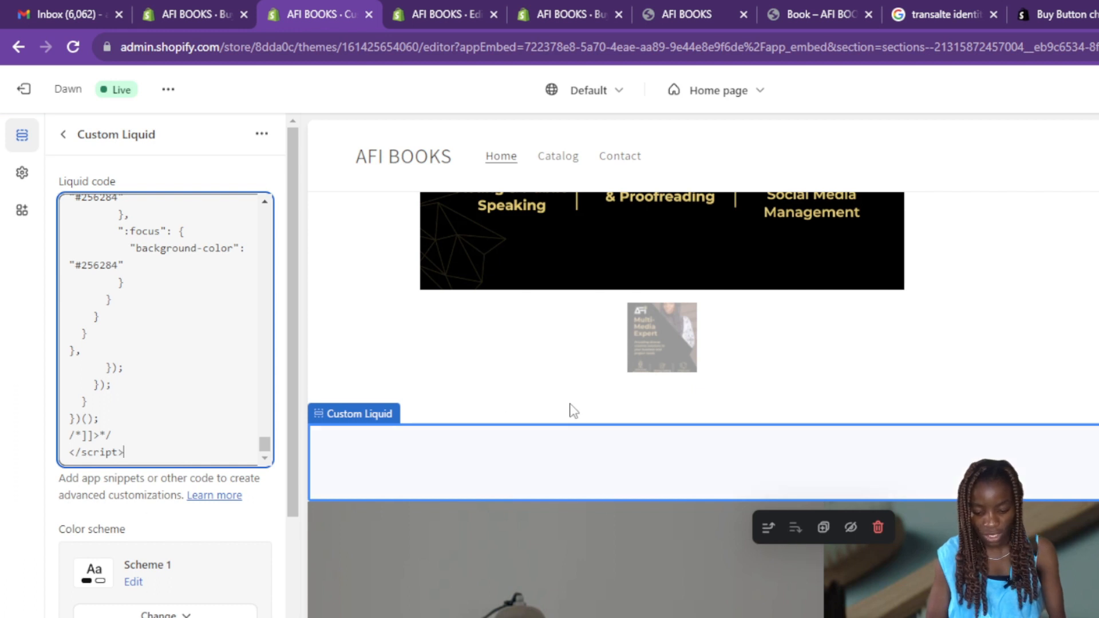
- Remove the newly added second Custom Liquid section from the header group, keeping the one that holds the Book product
click(878, 527)
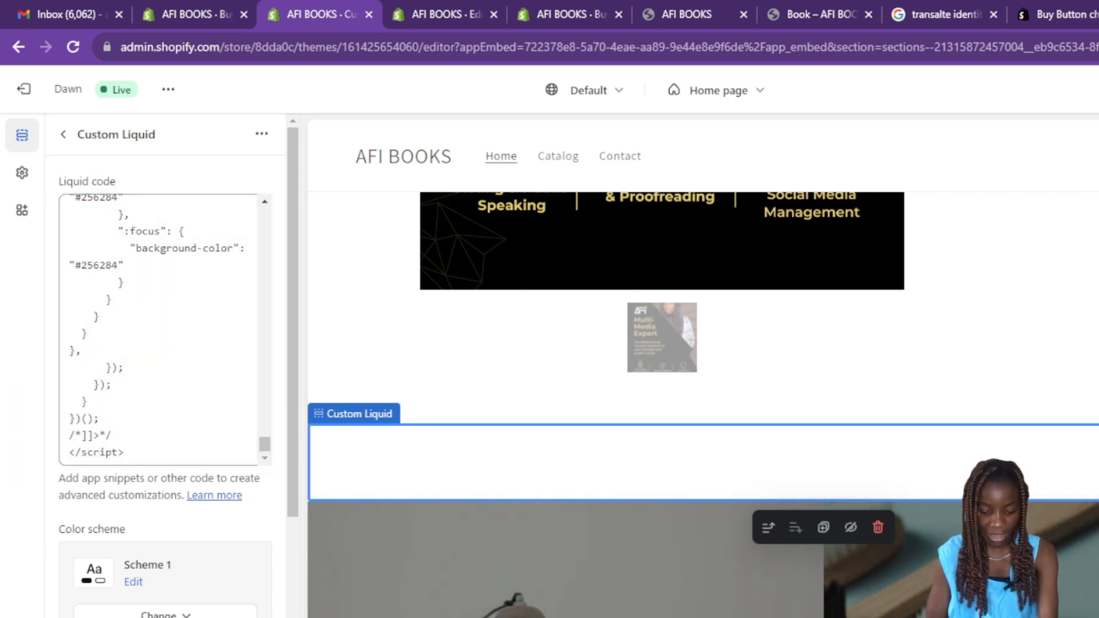
key(ctrl+z)
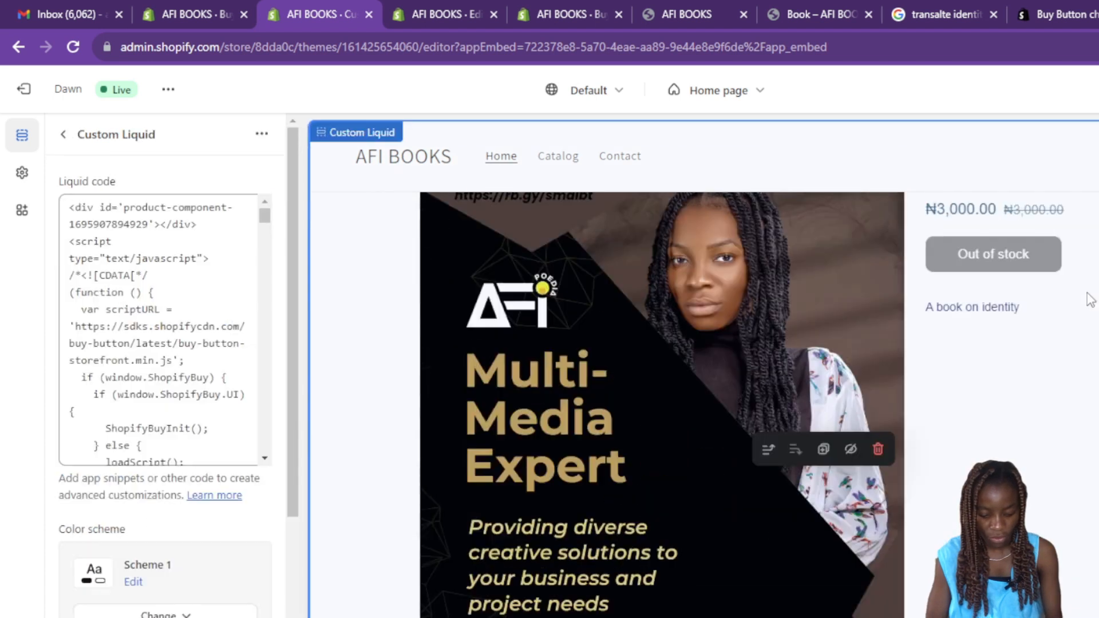